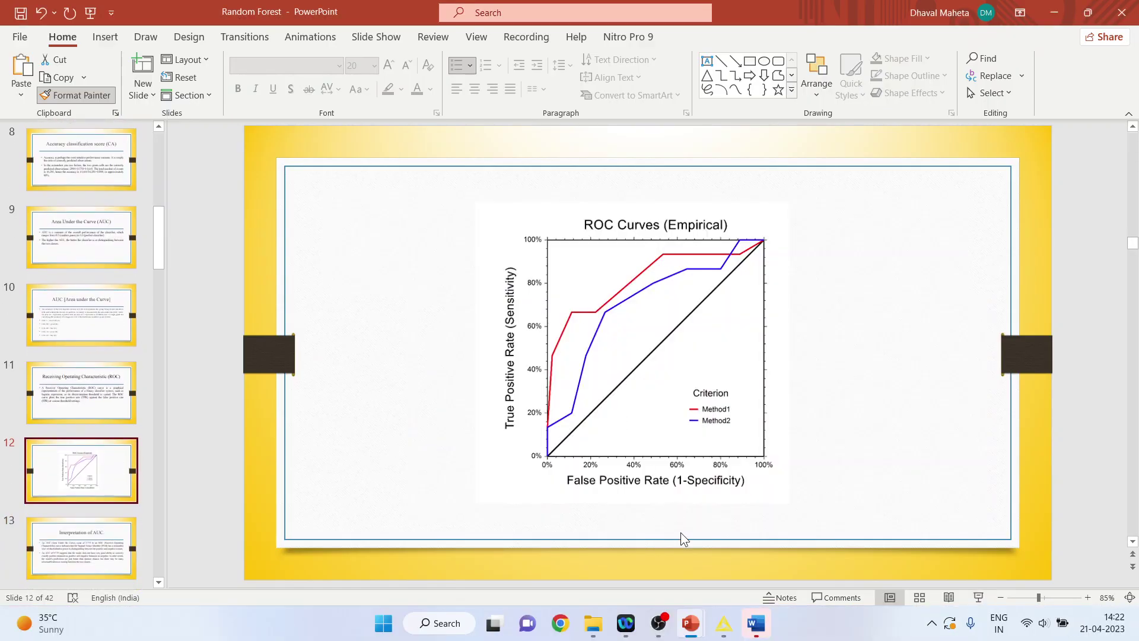
# Step: Place a CSV Reader node from IO > Read at the left of the workflow canvas
pyautogui.click(724, 623)
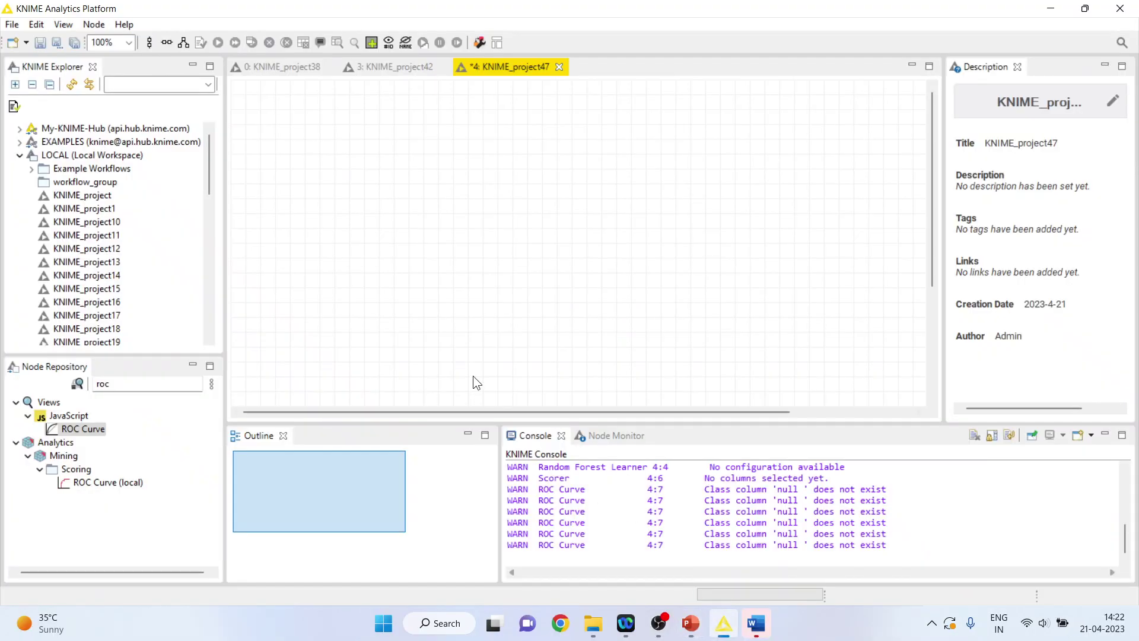
pyautogui.click(129, 387)
pyautogui.press('BackSpace')
pyautogui.press('BackSpace')
pyautogui.press('BackSpace')
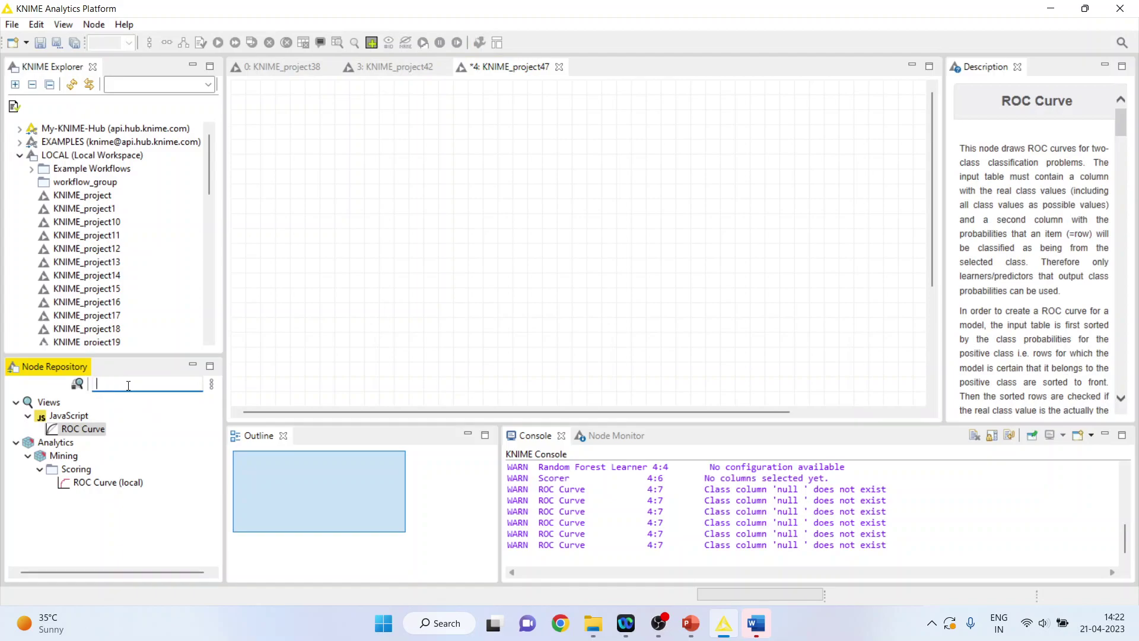
pyautogui.click(16, 402)
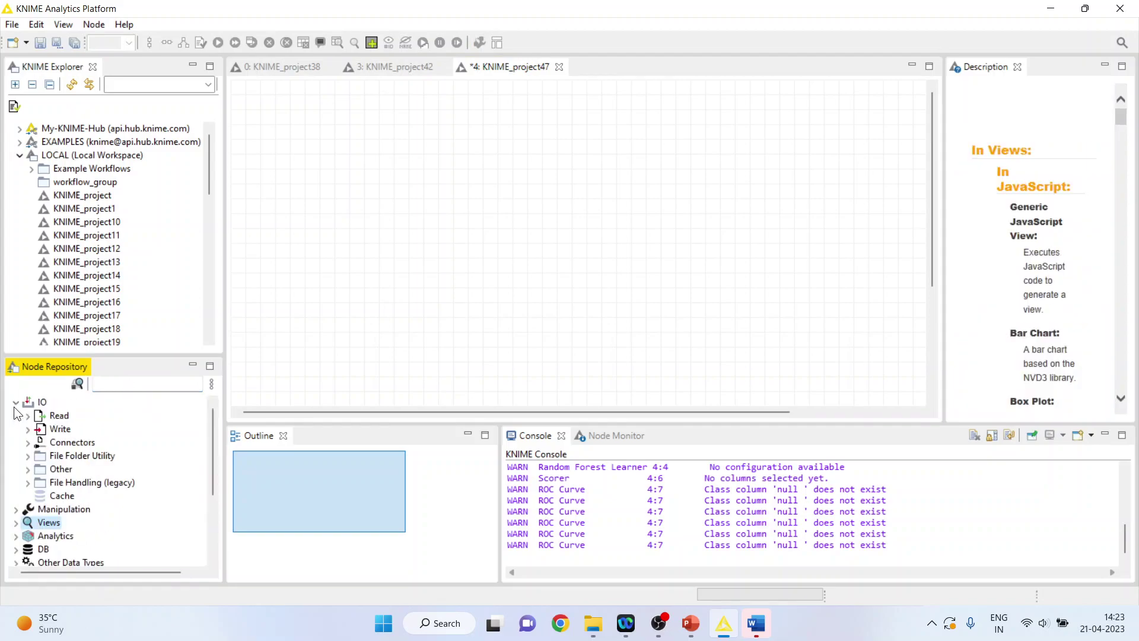
pyautogui.click(27, 415)
pyautogui.moveTo(74, 468); pyautogui.dragTo(592, 251)
pyautogui.moveTo(329, 209); pyautogui.dragTo(306, 196)
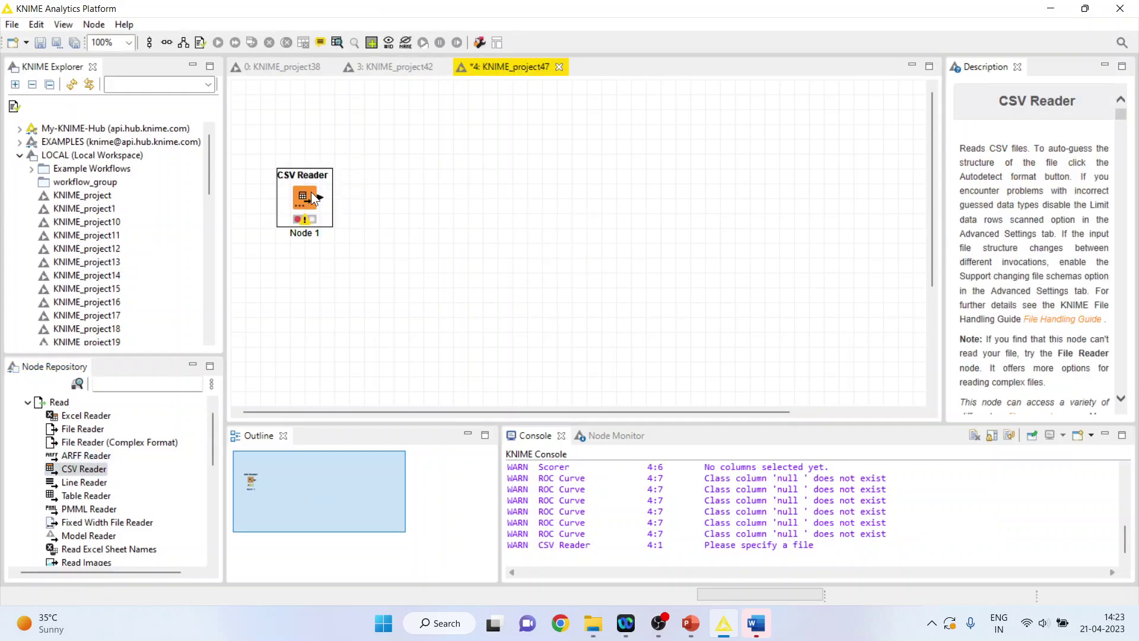
# Step: Point the CSV Reader at heart1.csv in D:\...\Knime\Data and confirm
pyautogui.doubleClick(311, 198)
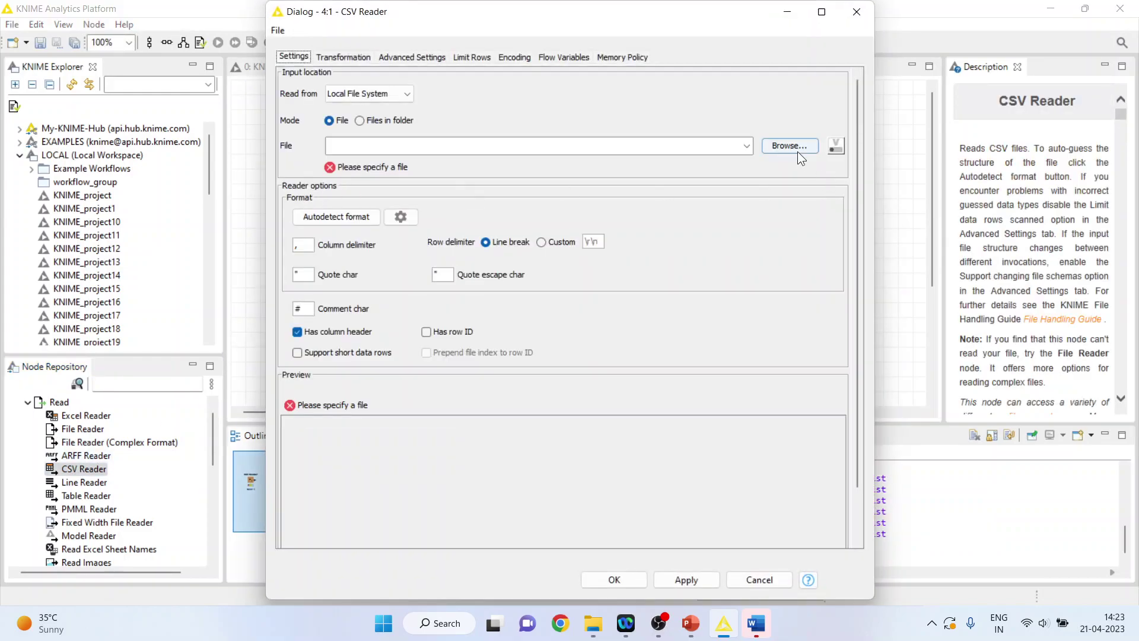
pyautogui.click(798, 151)
pyautogui.click(656, 38)
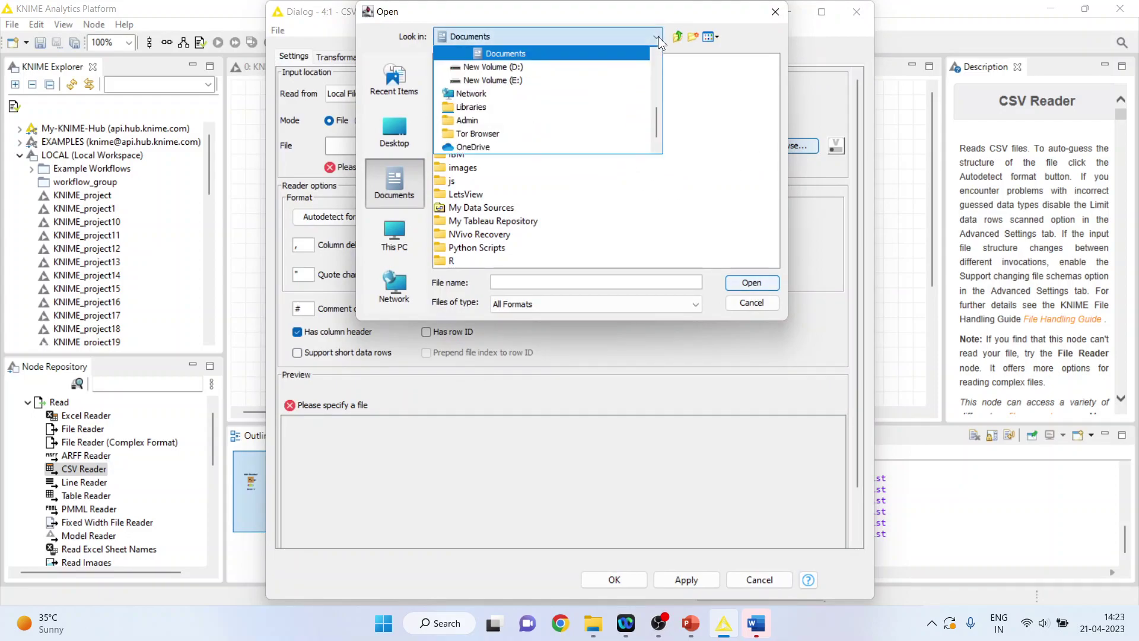
pyautogui.click(565, 66)
pyautogui.doubleClick(532, 90)
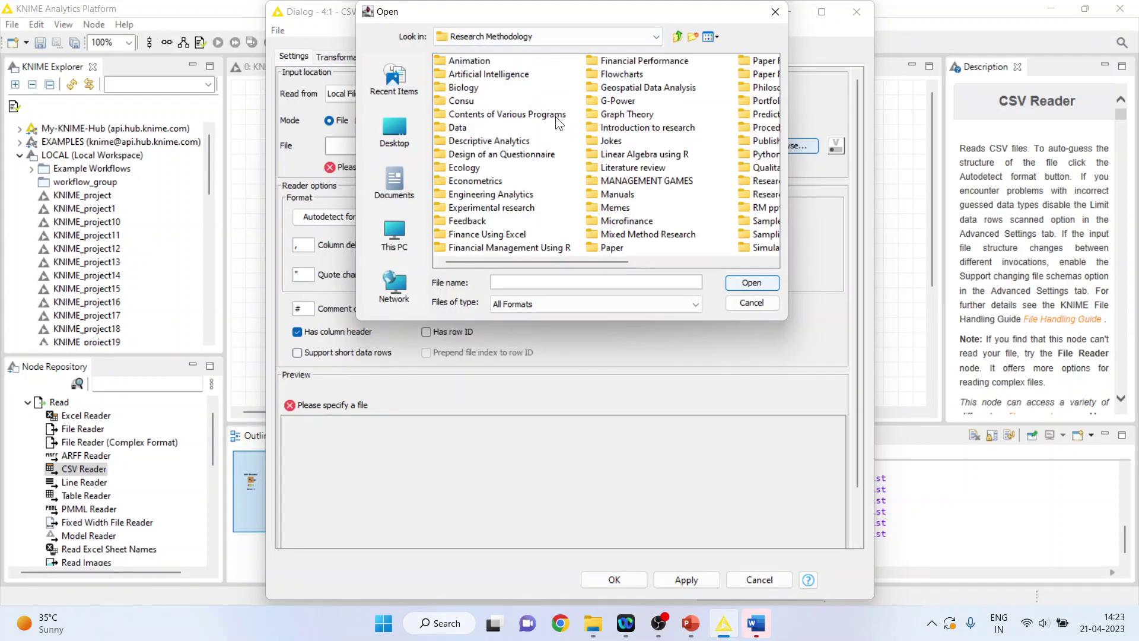
pyautogui.doubleClick(747, 116)
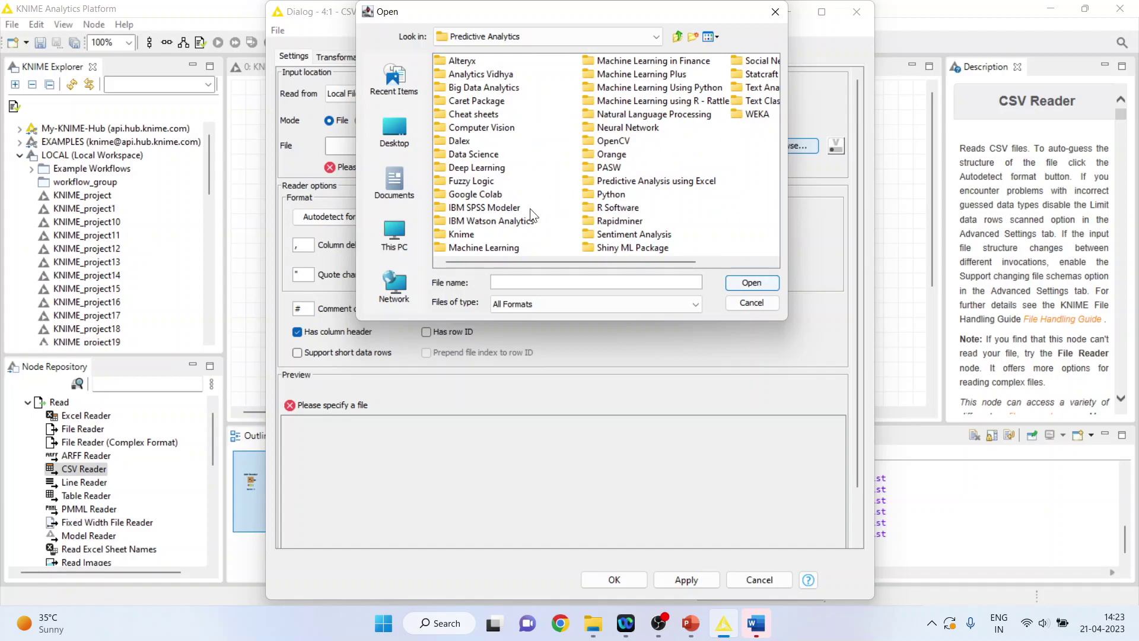
pyautogui.doubleClick(462, 234)
pyautogui.doubleClick(458, 102)
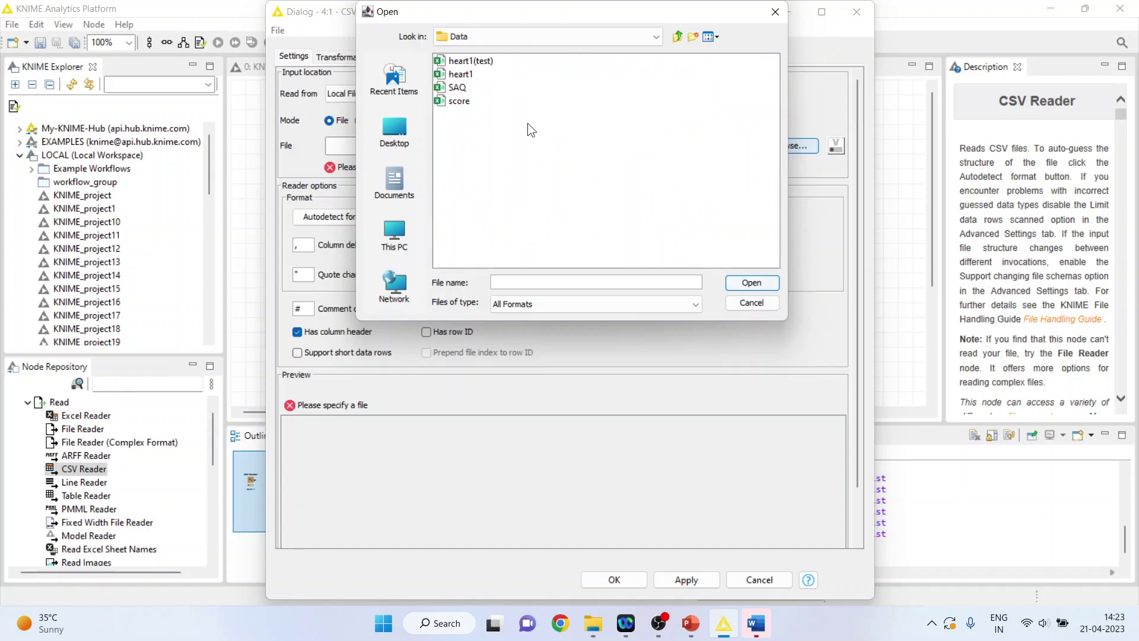
pyautogui.click(467, 75)
pyautogui.click(736, 280)
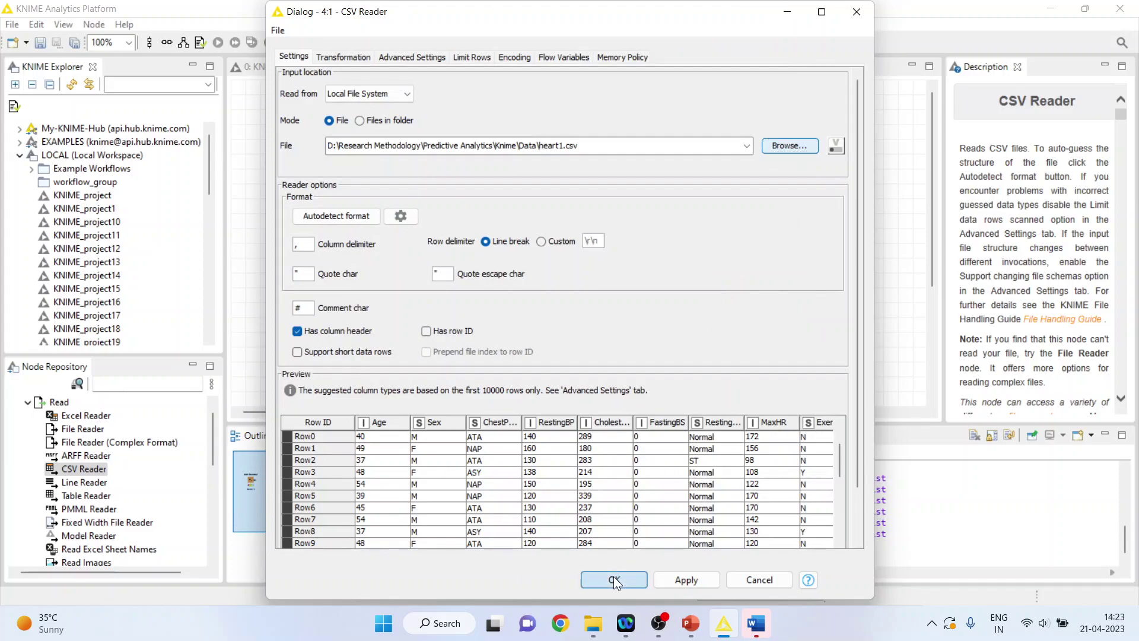
pyautogui.click(613, 576)
# Step: Execute the CSV Reader and open its 918-row heart data table
pyautogui.rightClick(312, 201)
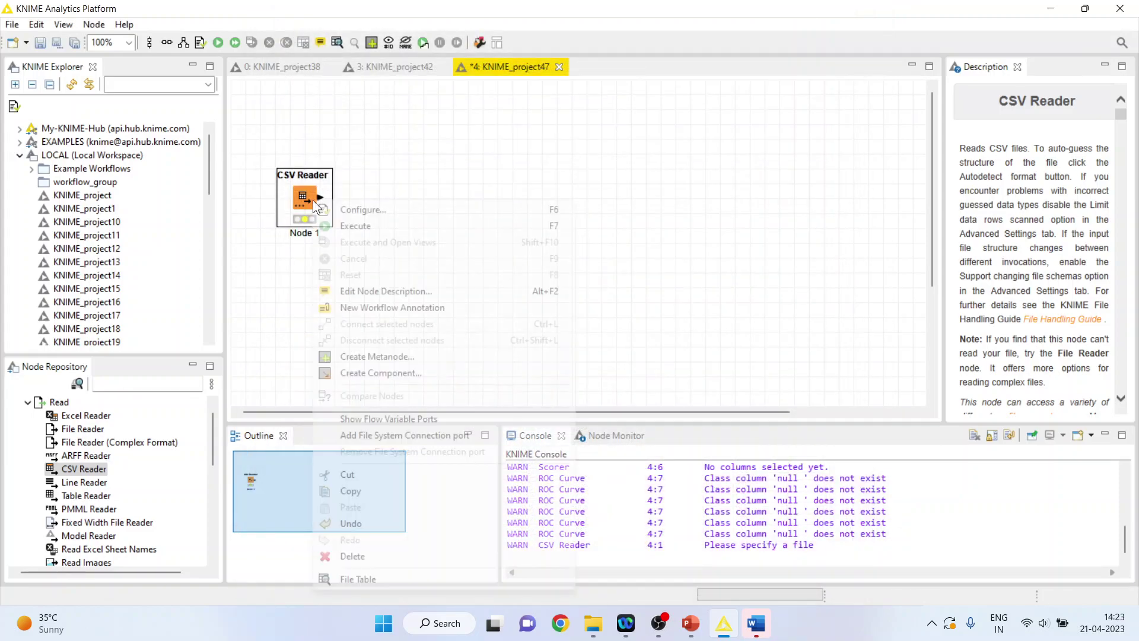
pyautogui.click(383, 224)
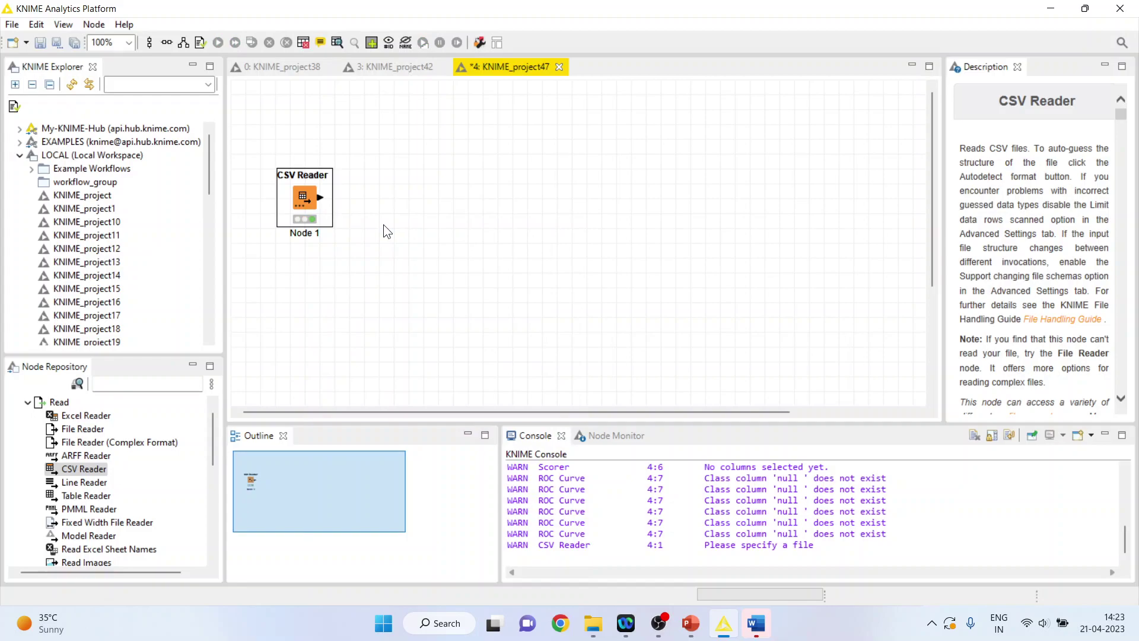
pyautogui.rightClick(303, 202)
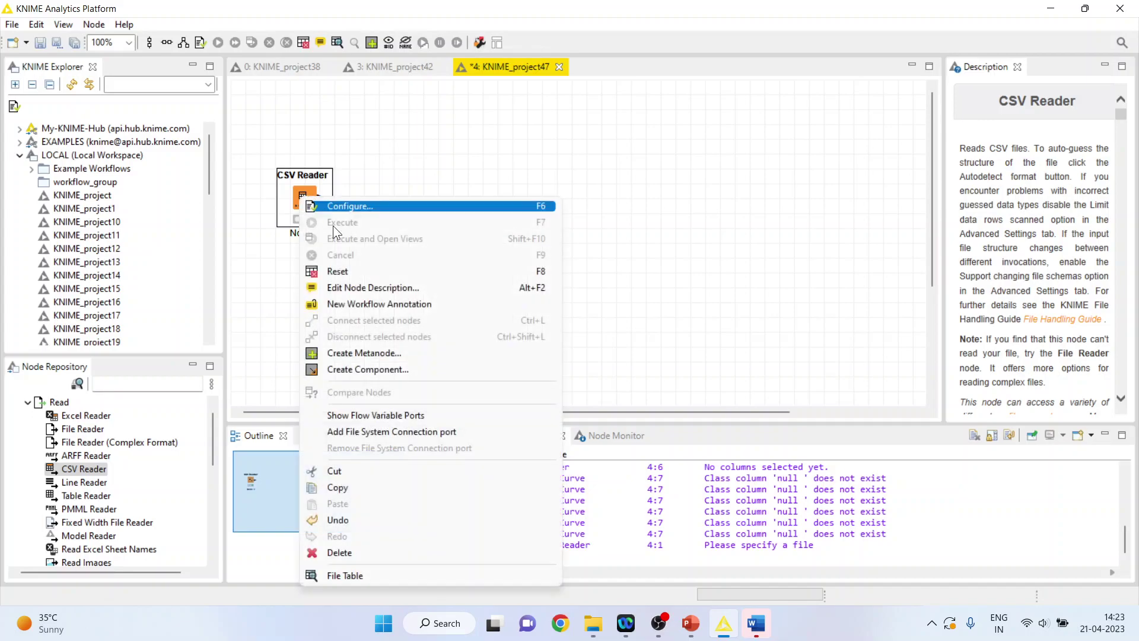
pyautogui.click(397, 579)
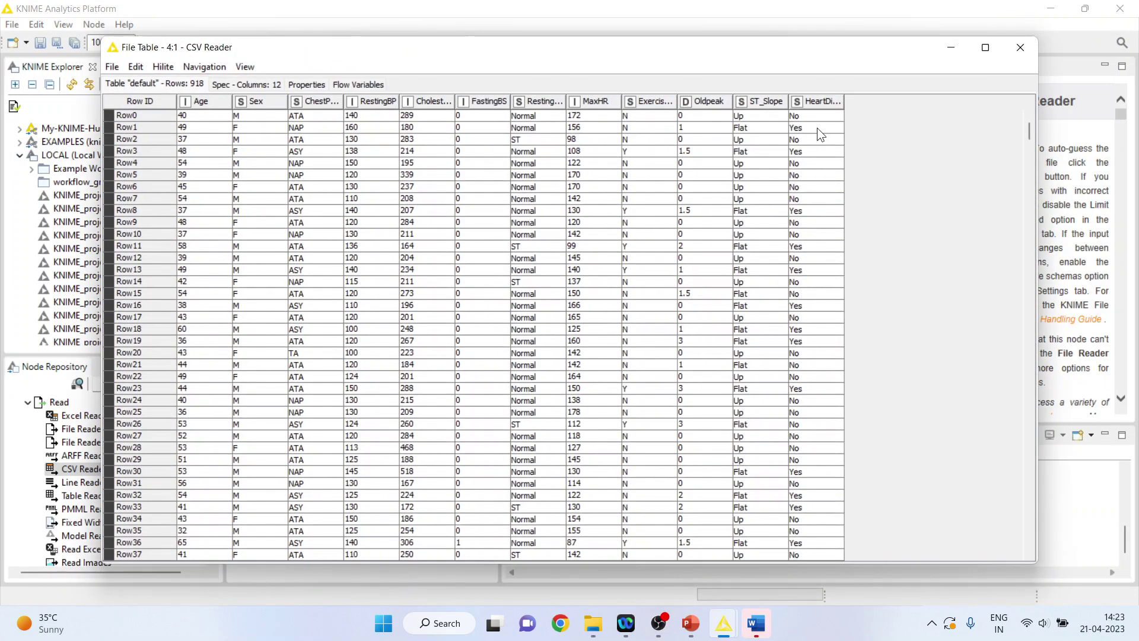
# Step: Highlight the HeartDisease, Age, RestingBP, Cholesterol and MaxHR columns in the table
pyautogui.moveTo(821, 119); pyautogui.dragTo(816, 386)
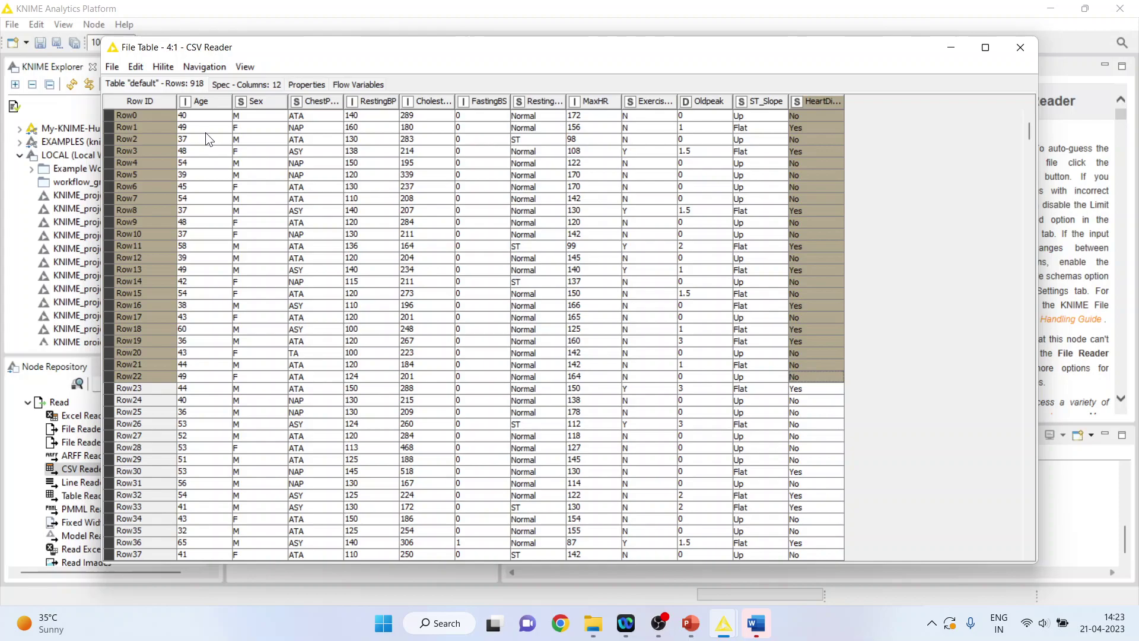
pyautogui.moveTo(205, 133); pyautogui.dragTo(208, 330)
pyautogui.moveTo(369, 140); pyautogui.dragTo(371, 373)
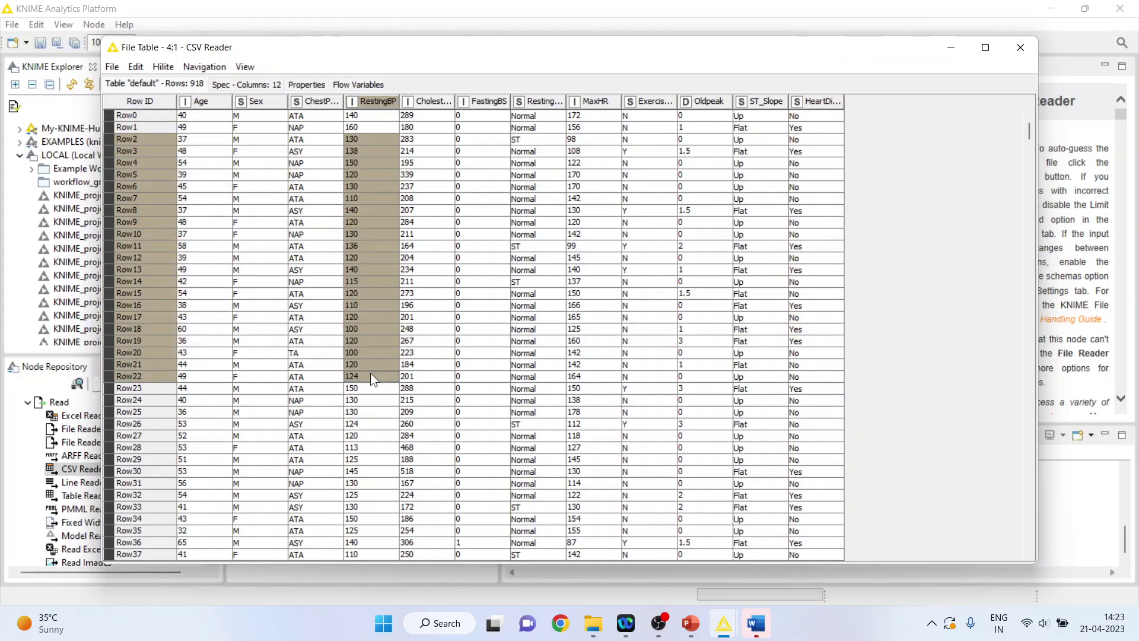
pyautogui.moveTo(428, 140); pyautogui.dragTo(420, 378)
pyautogui.moveTo(590, 140); pyautogui.dragTo(589, 377)
# Step: Add a Column Filter node after the CSV Reader
pyautogui.click(1019, 48)
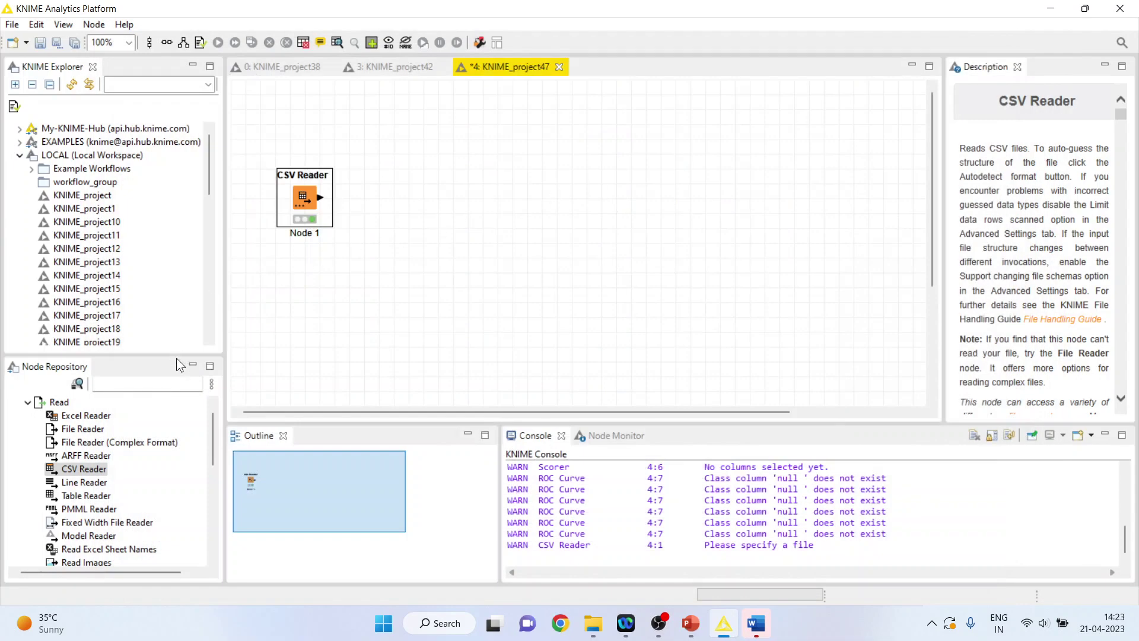
pyautogui.click(152, 386)
pyautogui.write('co')
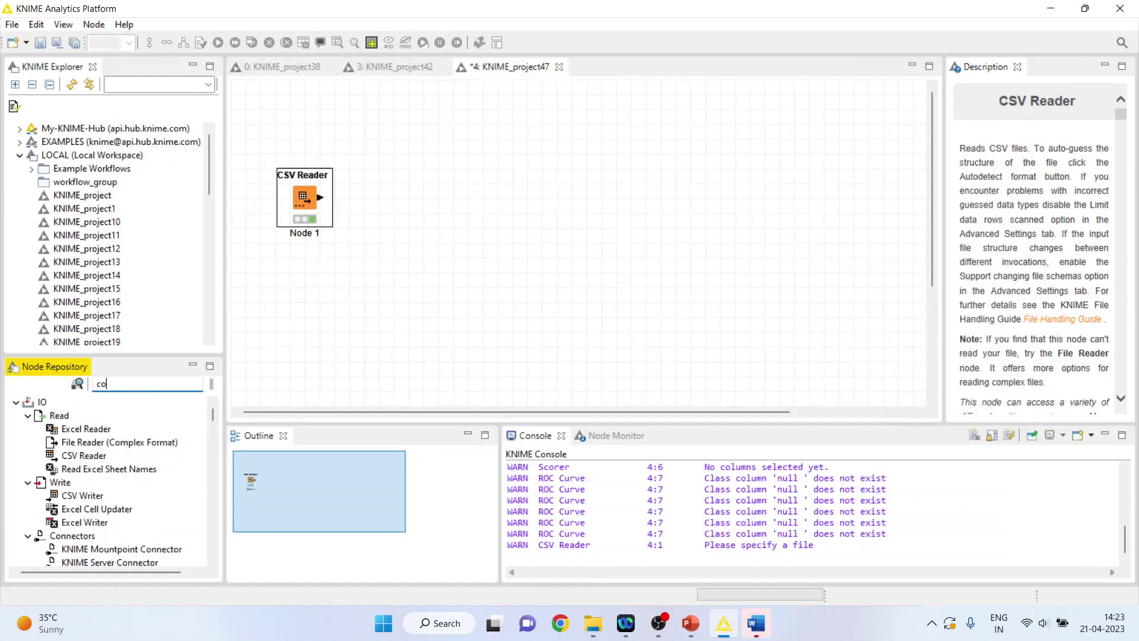
pyautogui.write('lumn filter')
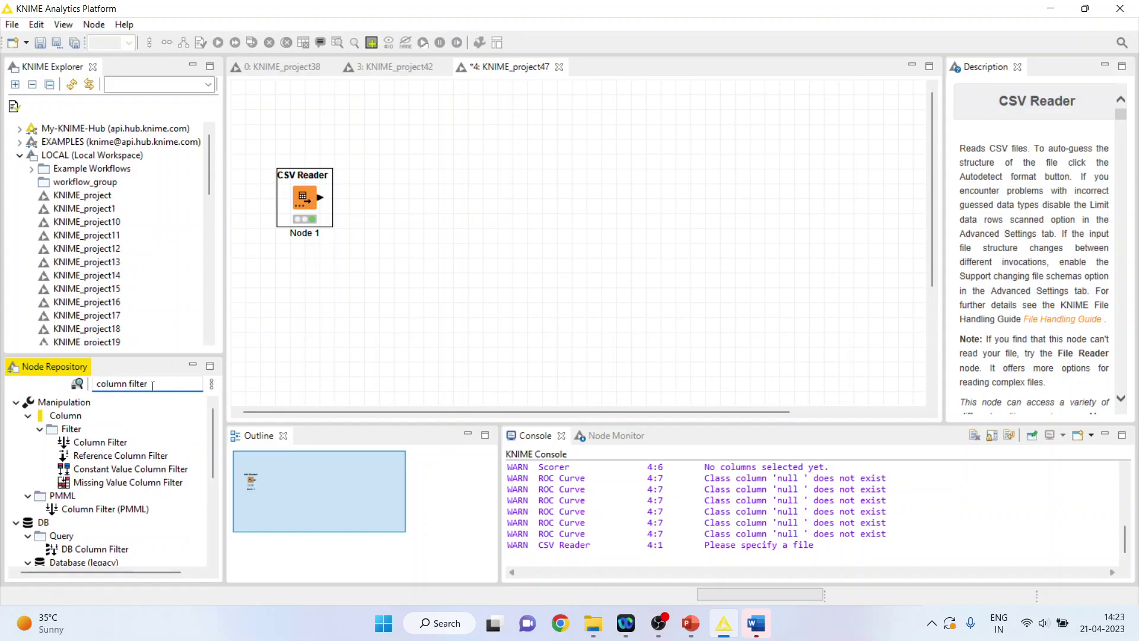
pyautogui.doubleClick(101, 442)
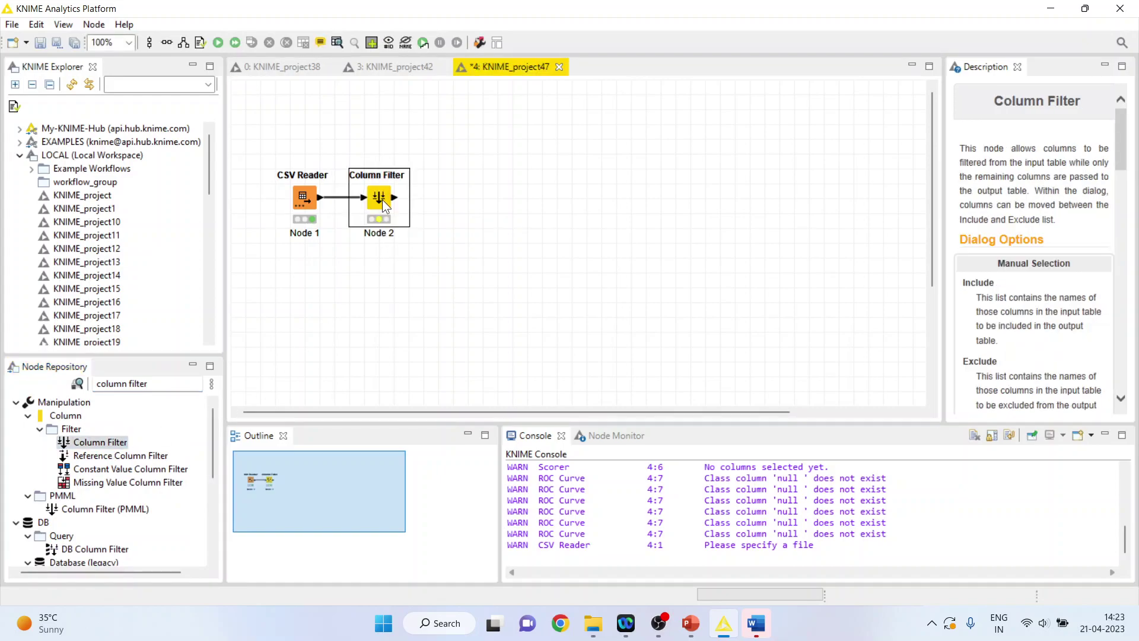
# Step: Set the Column Filter to include only Age, RestingBP, Cholesterol, MaxHR and HeartDisease
pyautogui.rightClick(385, 204)
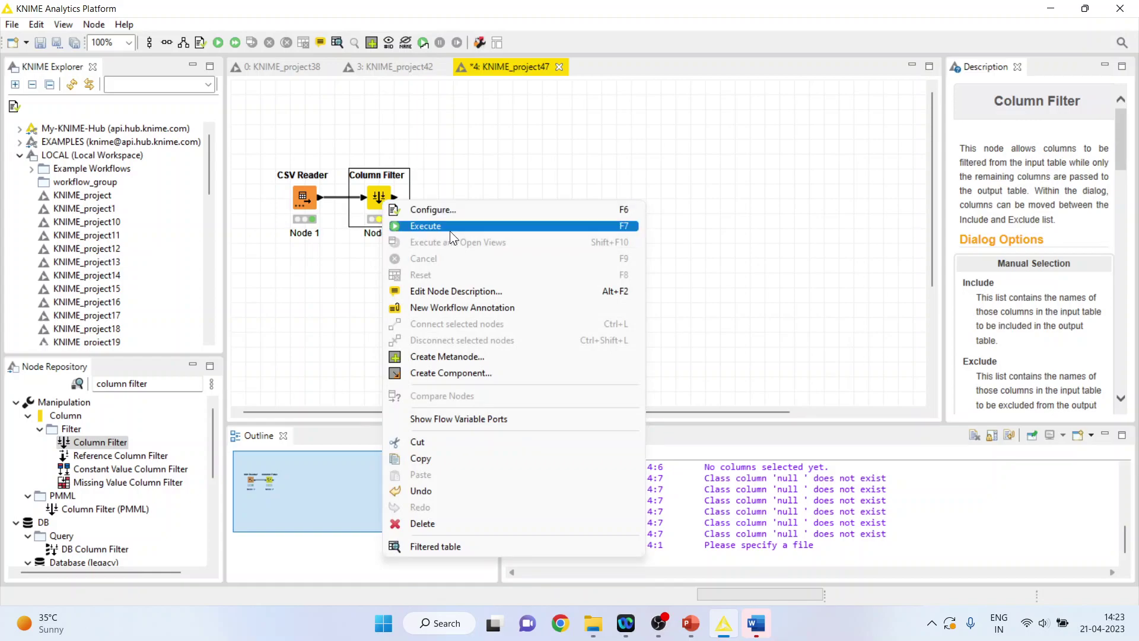
pyautogui.click(453, 213)
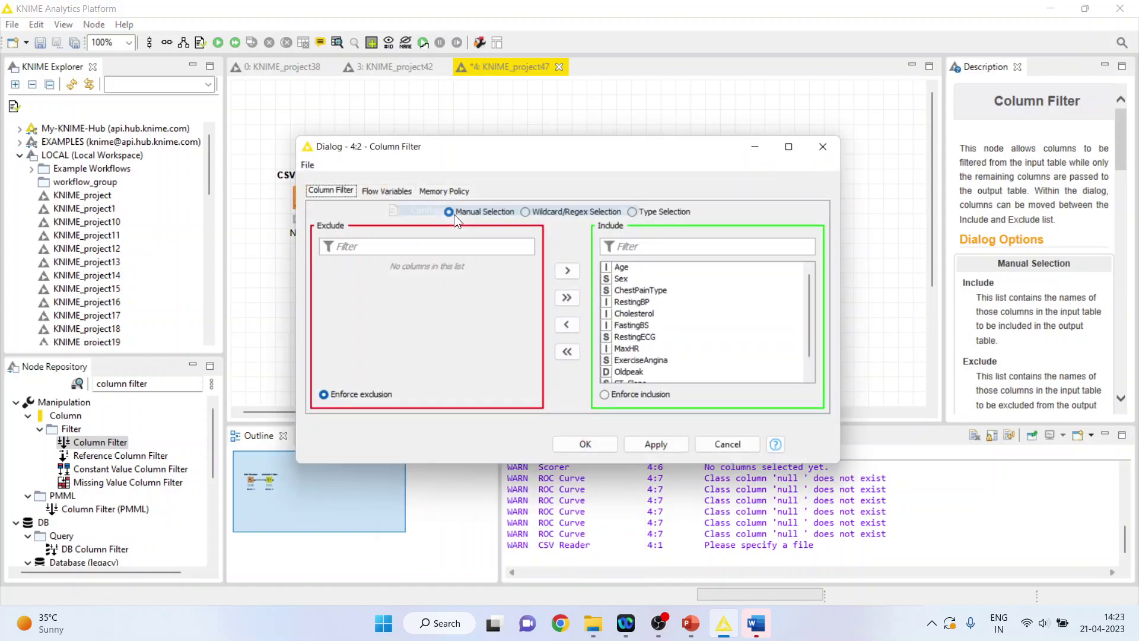
pyautogui.click(573, 356)
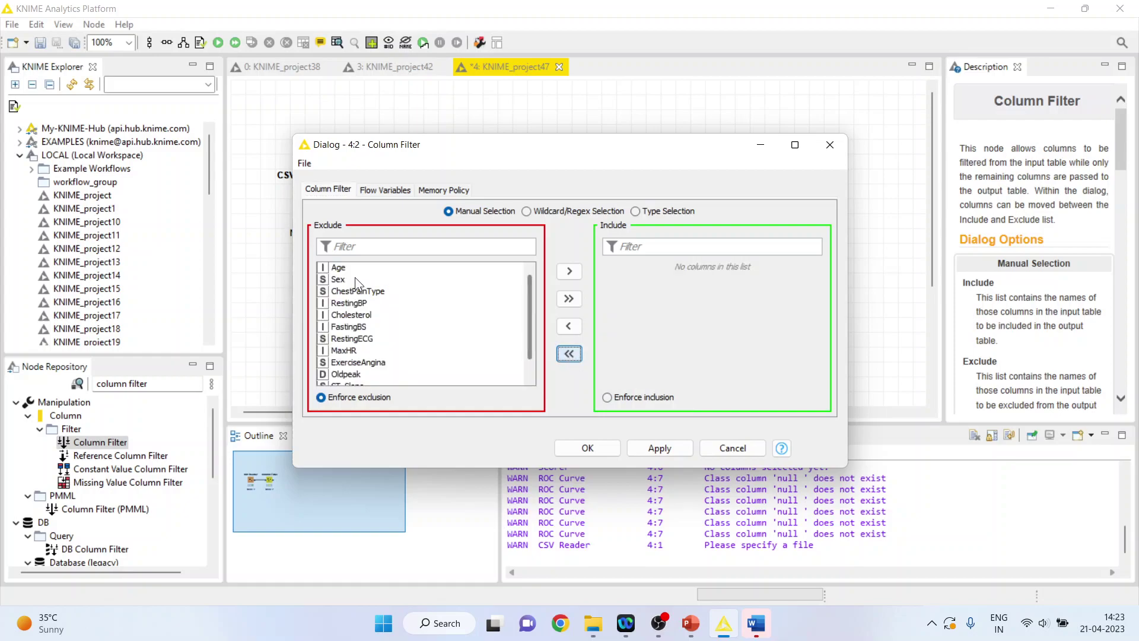
pyautogui.click(343, 267)
pyautogui.click(568, 270)
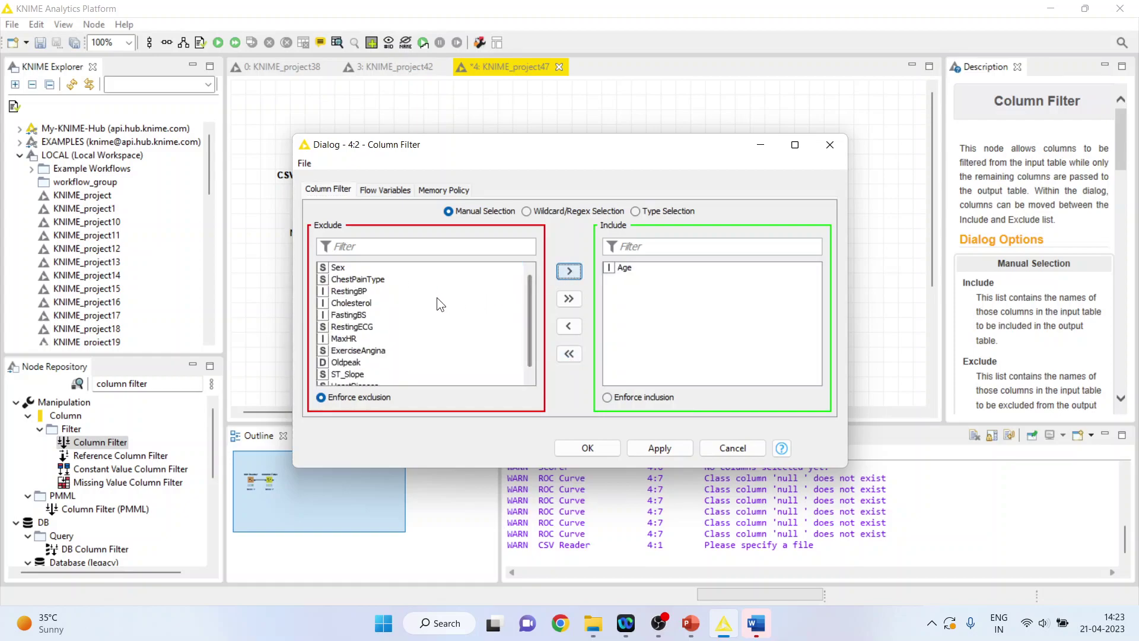
pyautogui.click(356, 294)
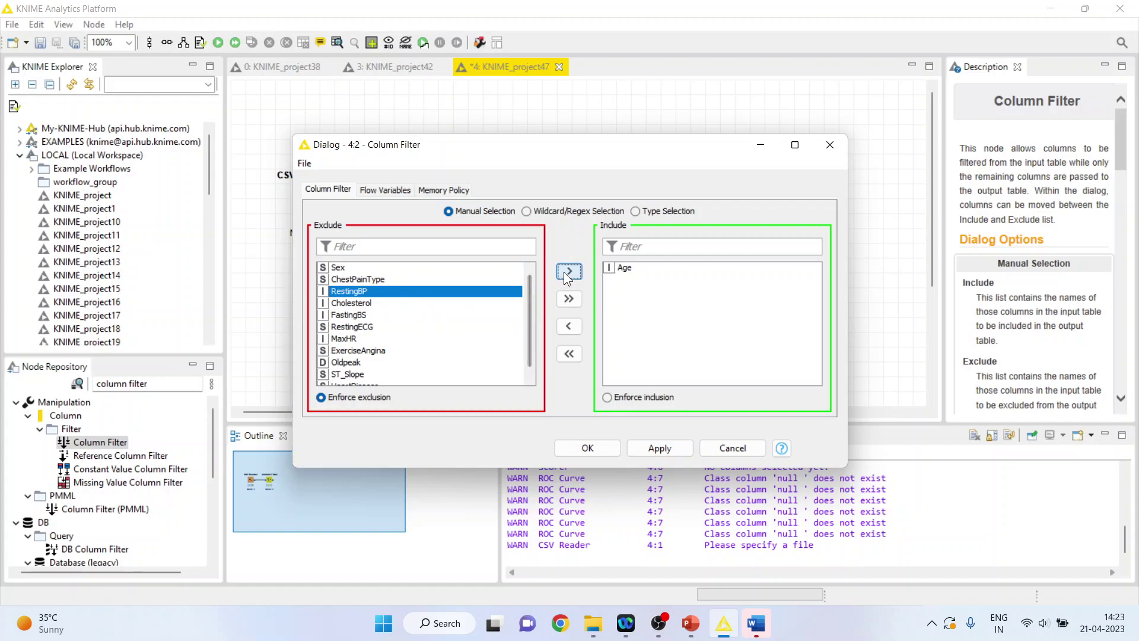
pyautogui.click(568, 271)
pyautogui.click(367, 293)
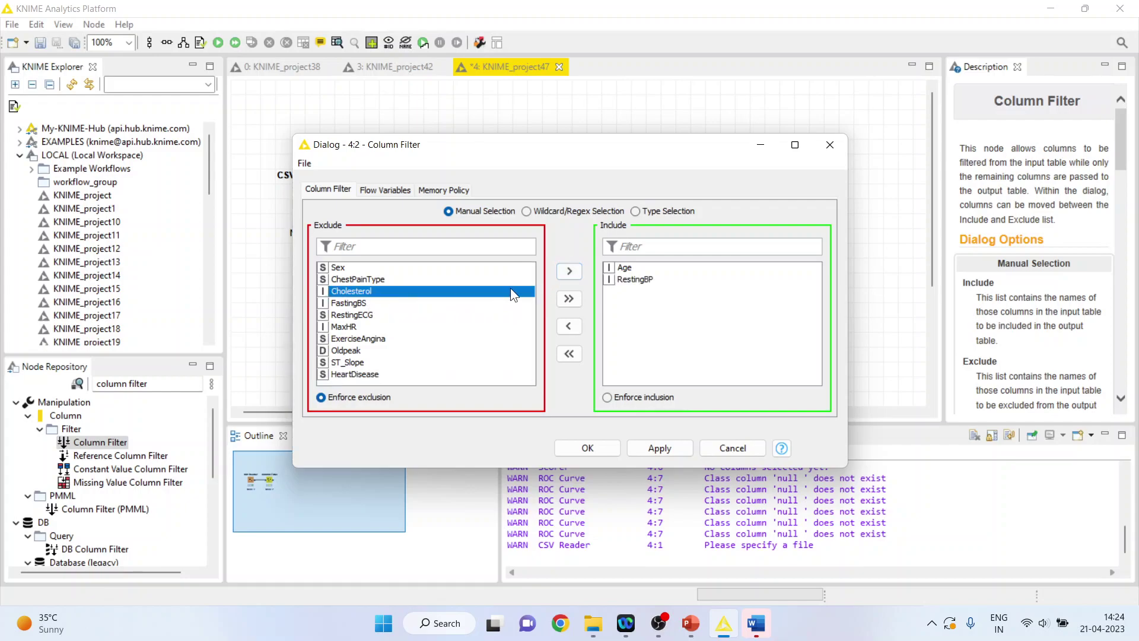
pyautogui.click(568, 271)
pyautogui.click(356, 315)
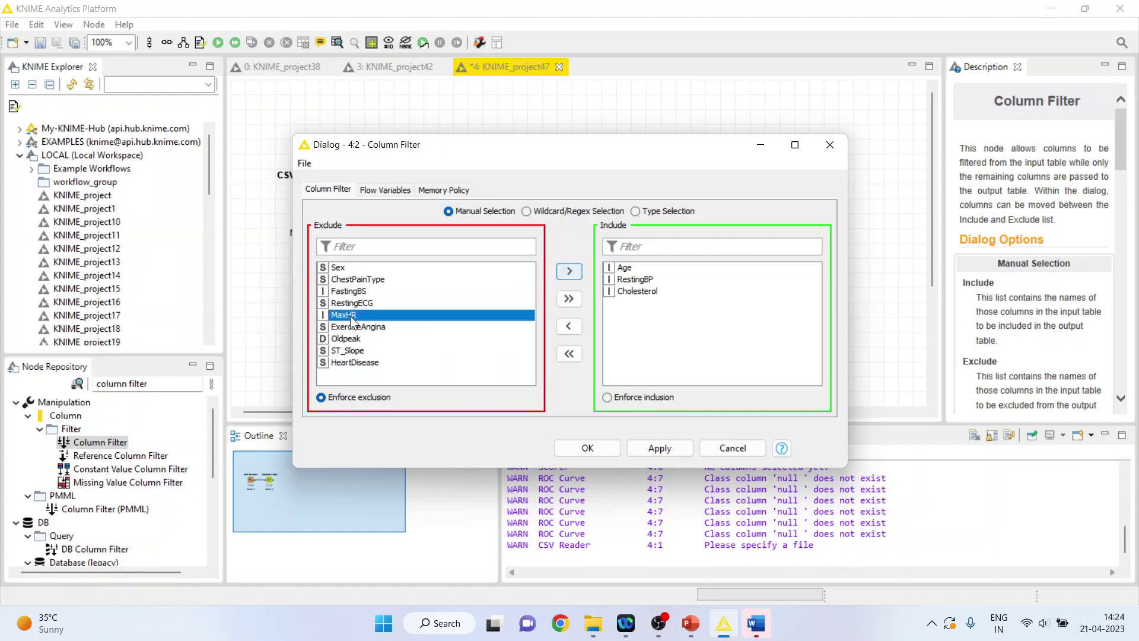
pyautogui.click(568, 273)
pyautogui.click(374, 351)
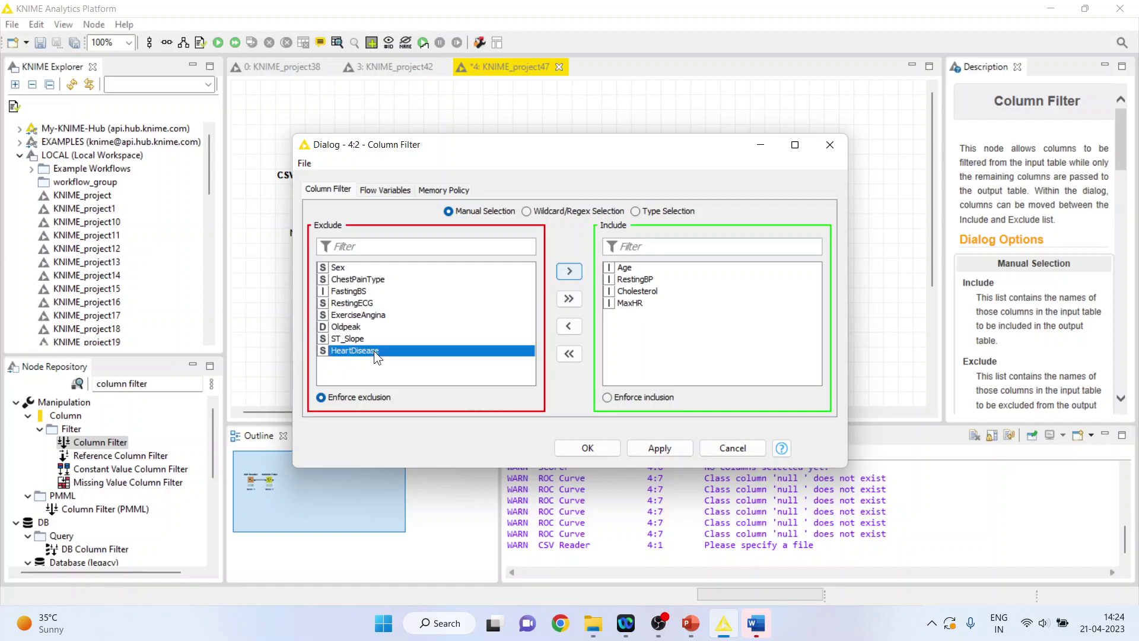
pyautogui.click(569, 271)
pyautogui.click(586, 448)
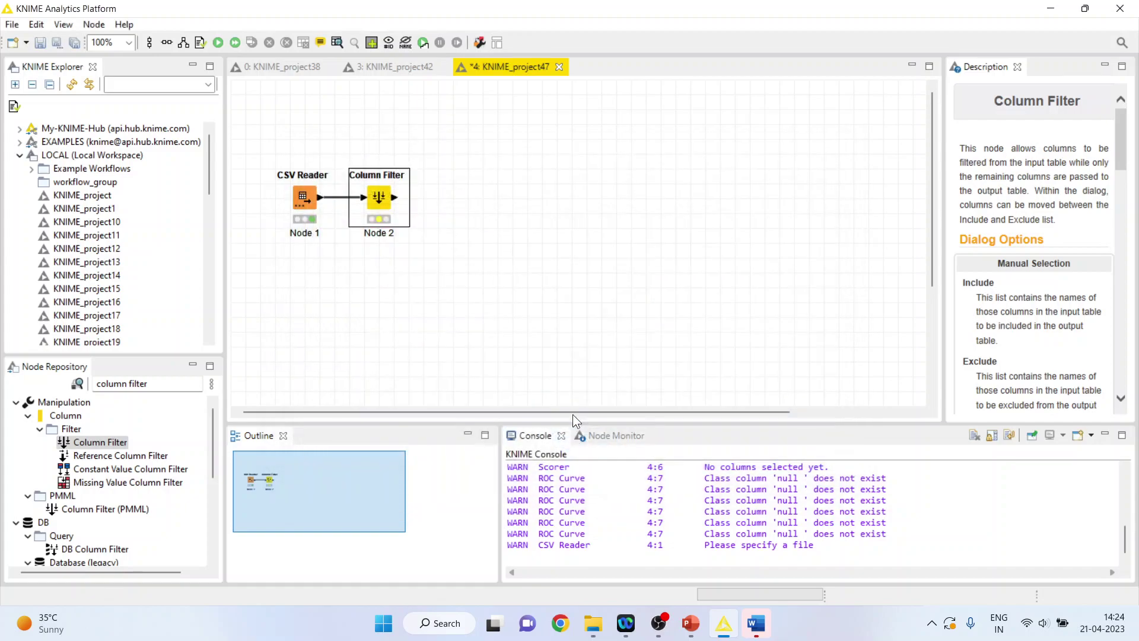
# Step: Execute the Column Filter and review its 918-row, five-column filtered table
pyautogui.rightClick(375, 198)
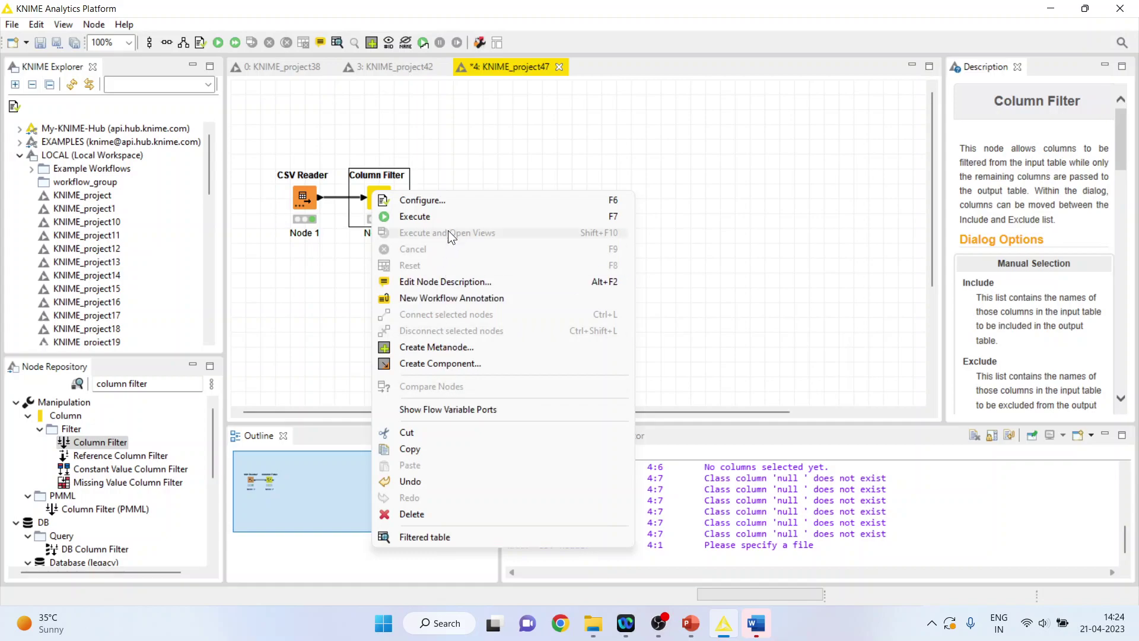
pyautogui.click(447, 217)
pyautogui.rightClick(379, 203)
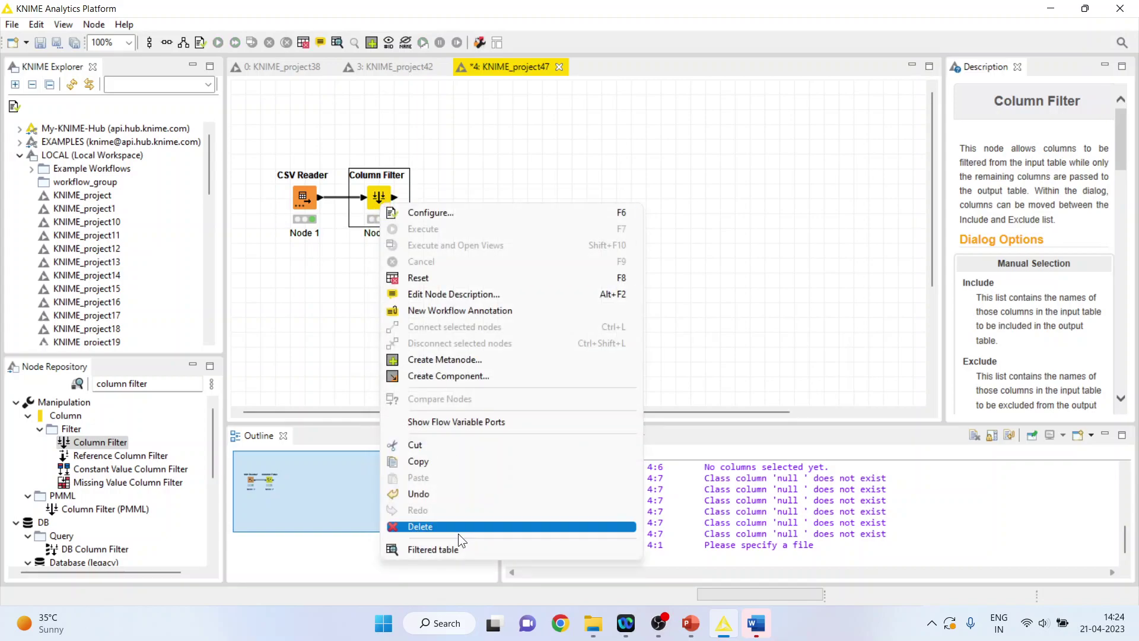
pyautogui.click(459, 548)
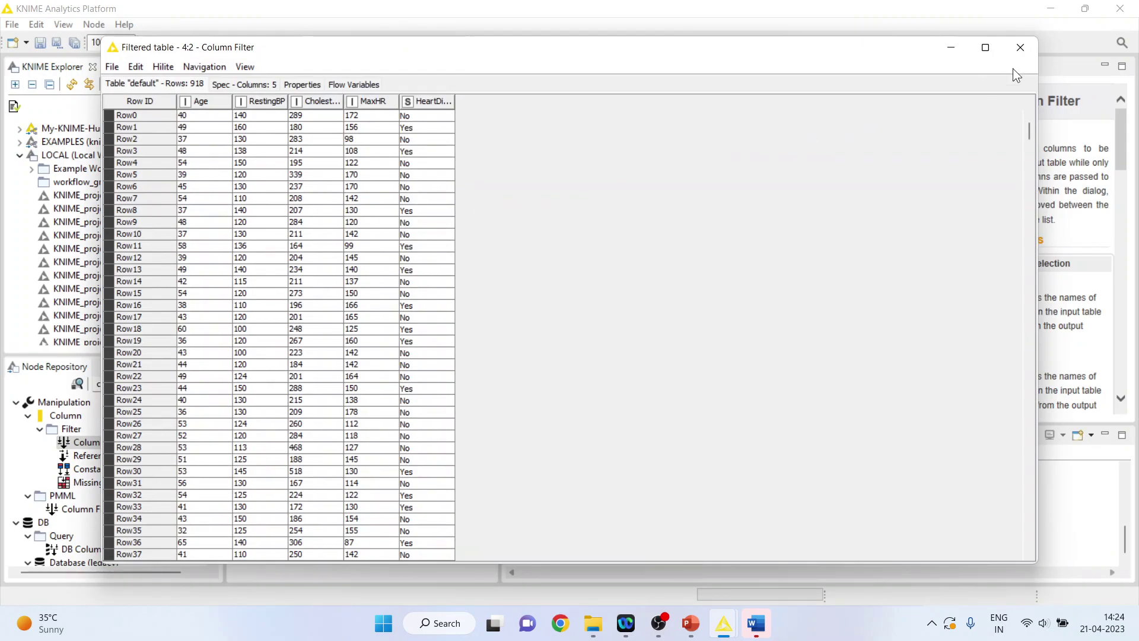
pyautogui.click(1020, 47)
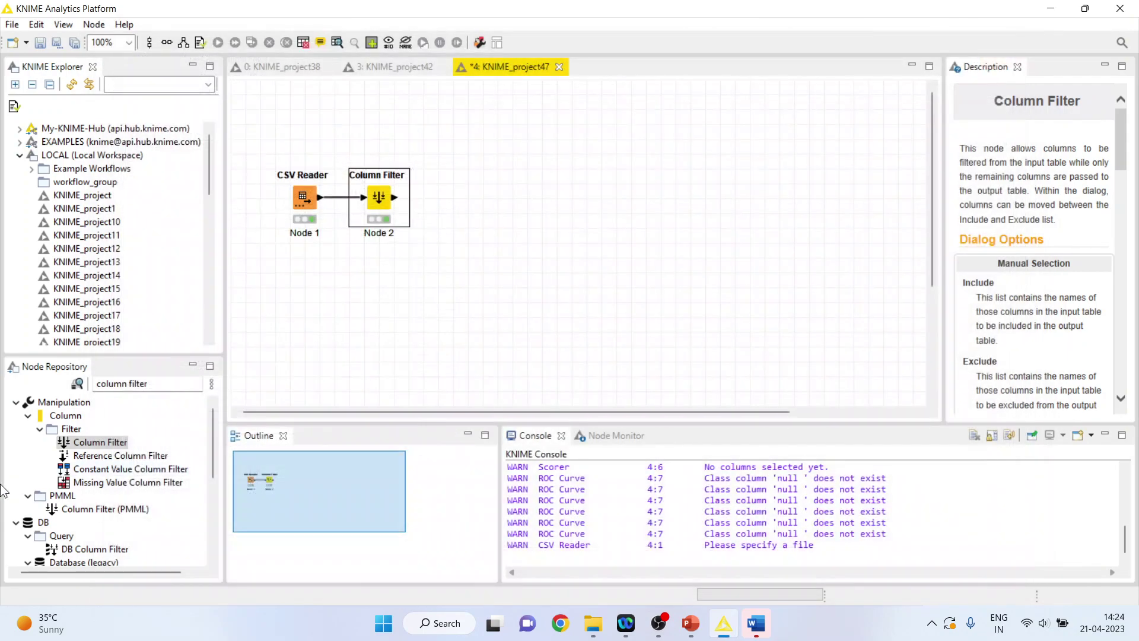
# Step: Add a Partitioning node after the Column Filter
pyautogui.click(168, 386)
pyautogui.press('BackSpace')
pyautogui.press('BackSpace')
pyautogui.press('BackSpace')
pyautogui.press('BackSpace')
pyautogui.press('BackSpace')
pyautogui.press('BackSpace')
pyautogui.press('BackSpace')
pyautogui.press('BackSpace')
pyautogui.press('BackSpace')
pyautogui.press('BackSpace')
pyautogui.press('BackSpace')
pyautogui.press('BackSpace')
pyautogui.press('BackSpace')
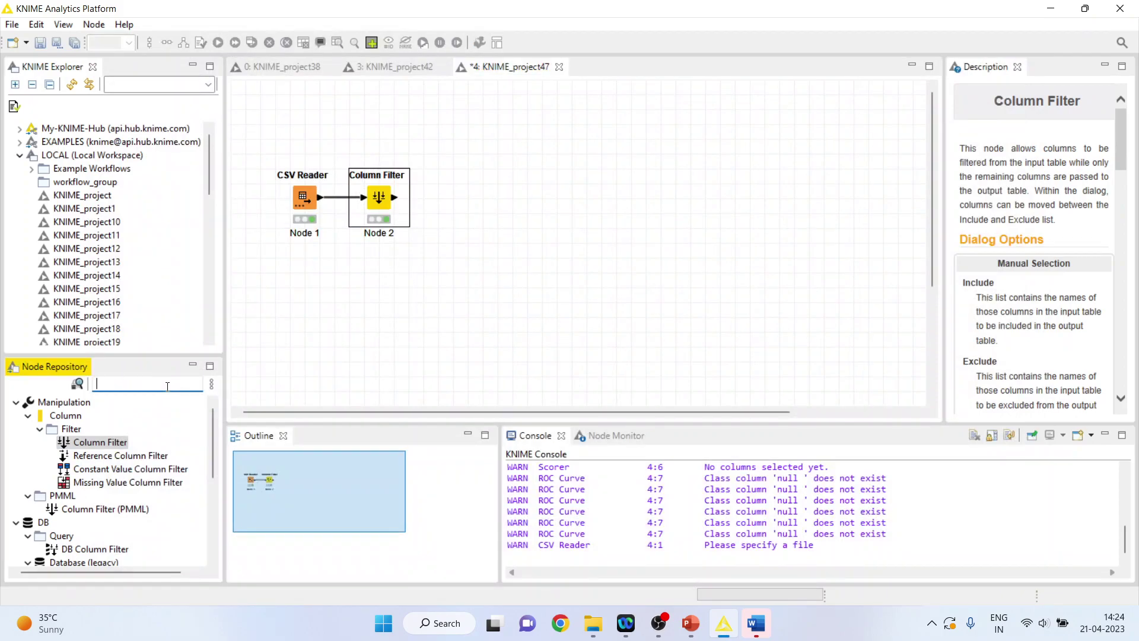
pyautogui.write('parti')
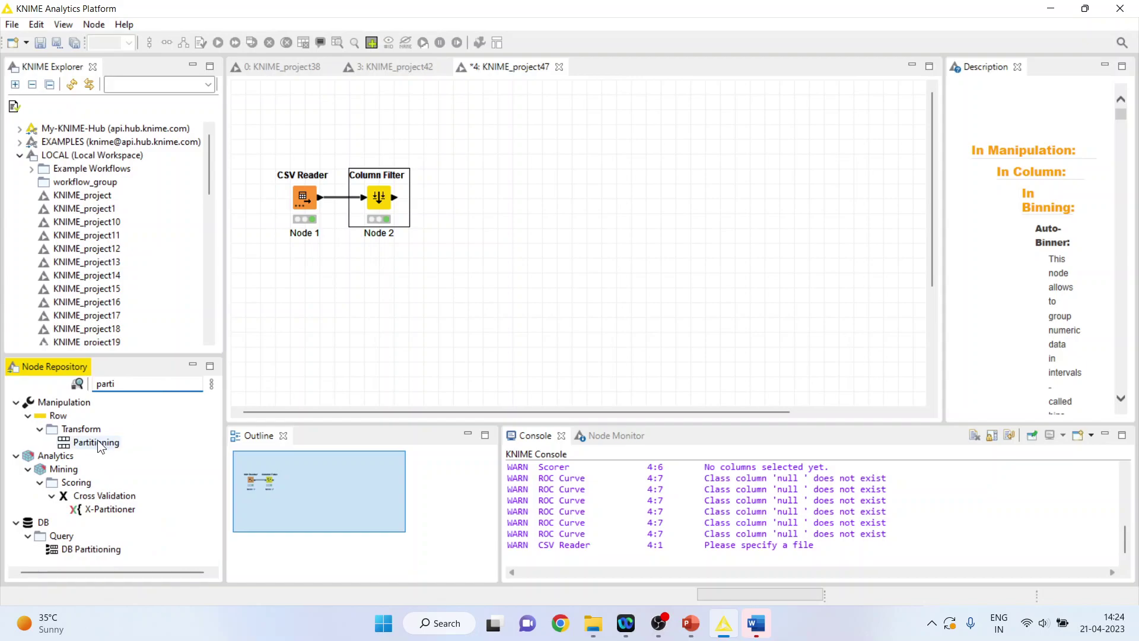
pyautogui.doubleClick(97, 442)
# Step: Configure Partitioning for a relative 80% split, stratified on HeartDisease
pyautogui.rightClick(454, 198)
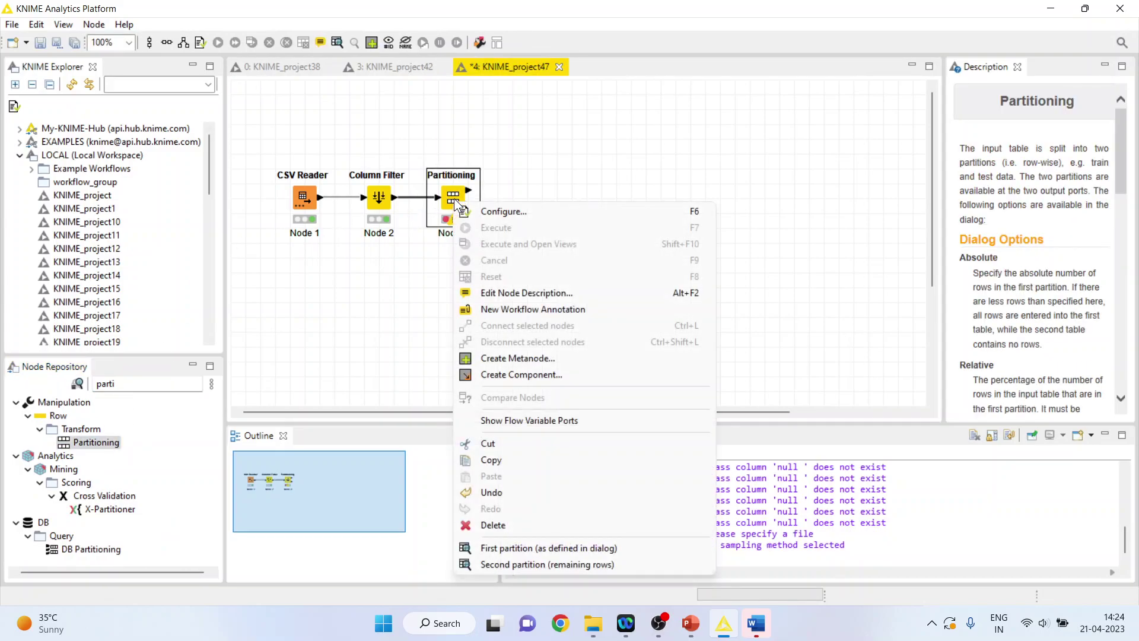
pyautogui.click(502, 204)
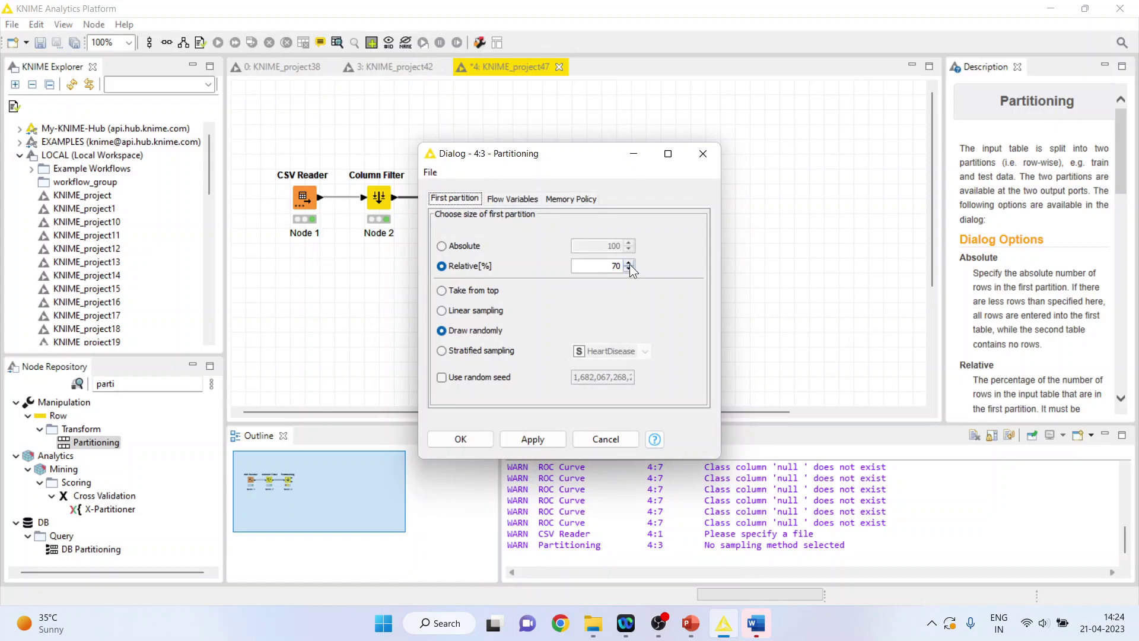
pyautogui.click(628, 263)
pyautogui.click(629, 263)
pyautogui.click(442, 350)
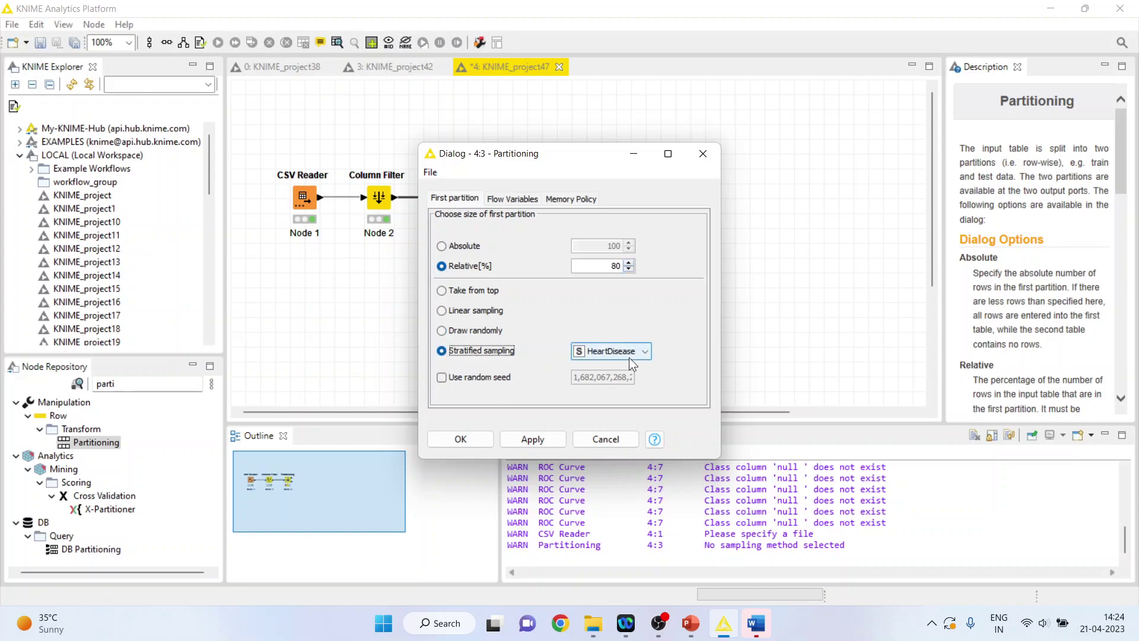
pyautogui.click(452, 439)
# Step: Execute Partitioning and review both partitions, 734 and 184 rows
pyautogui.rightClick(455, 200)
pyautogui.click(500, 229)
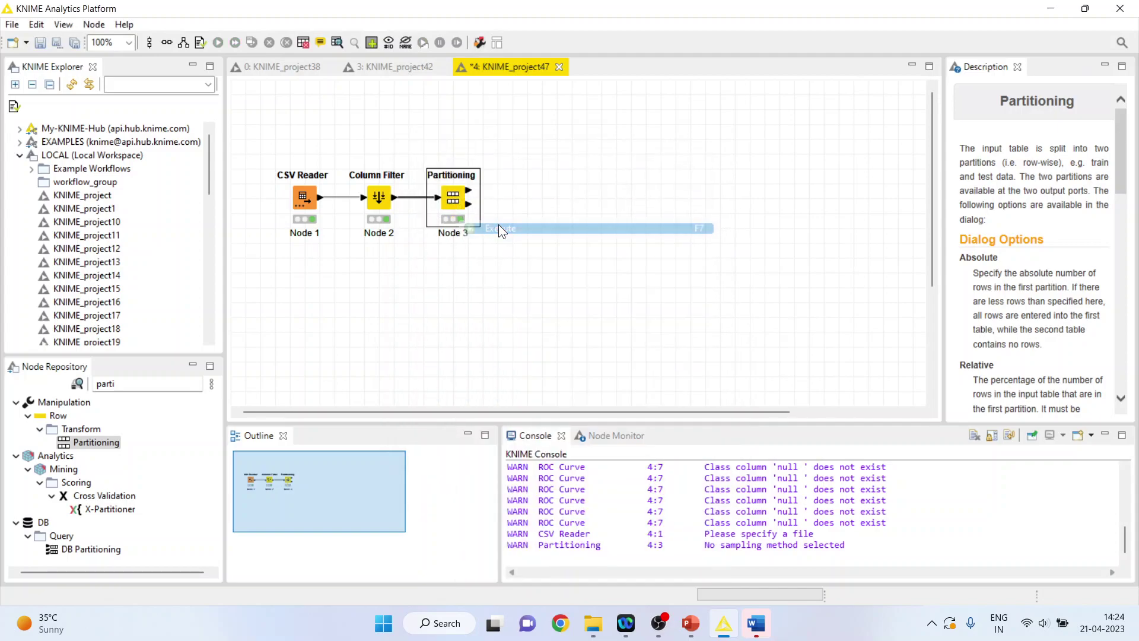
pyautogui.rightClick(457, 200)
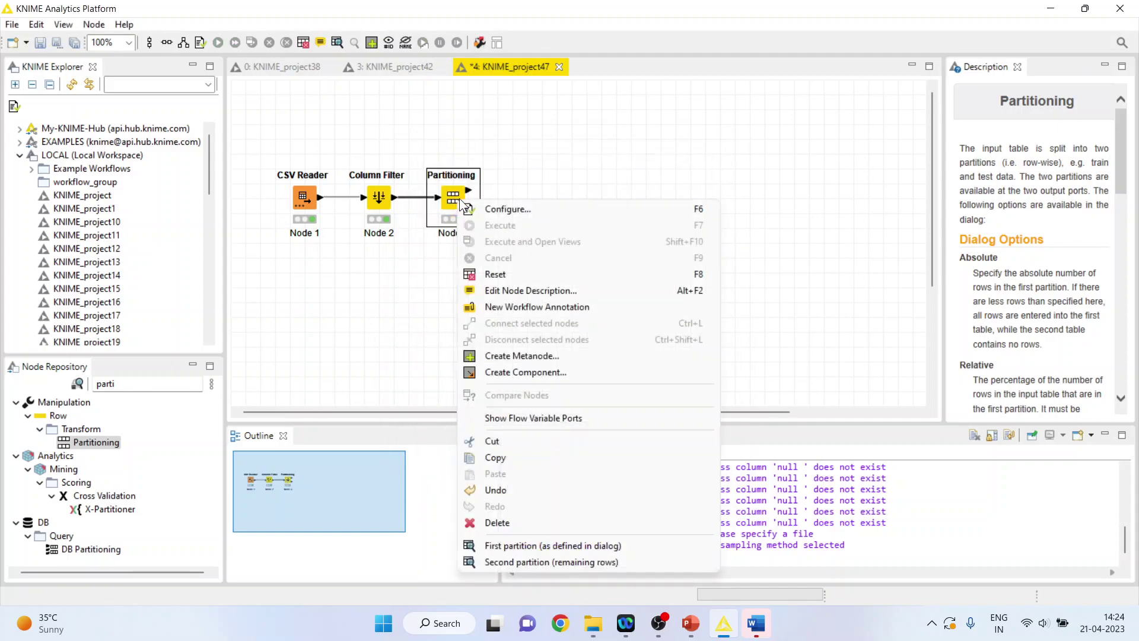
pyautogui.click(517, 549)
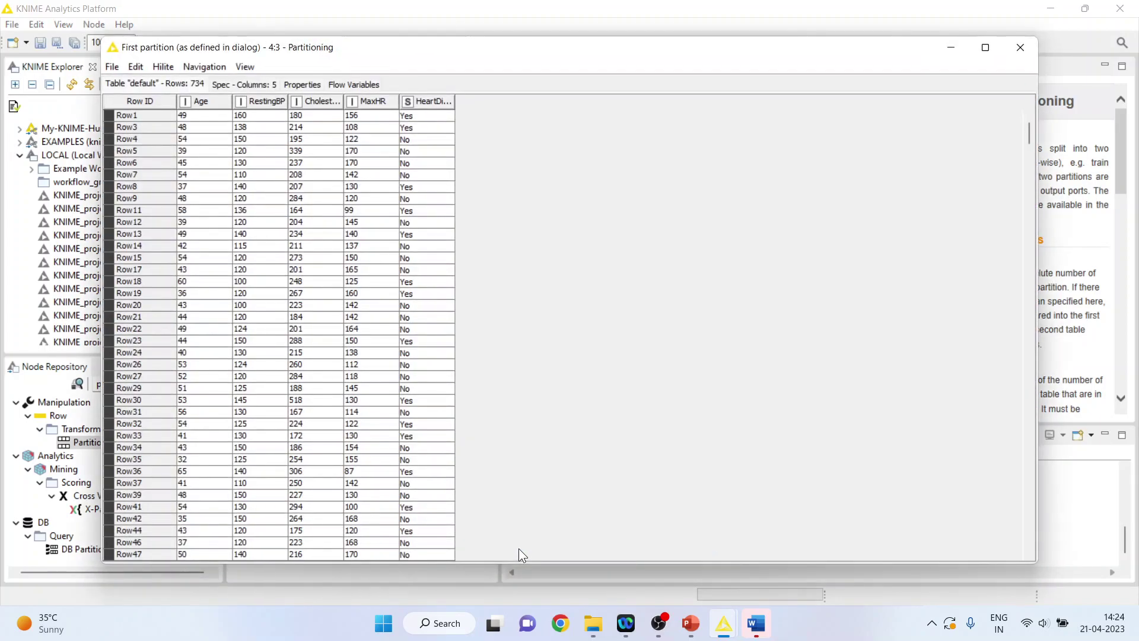
pyautogui.click(1021, 51)
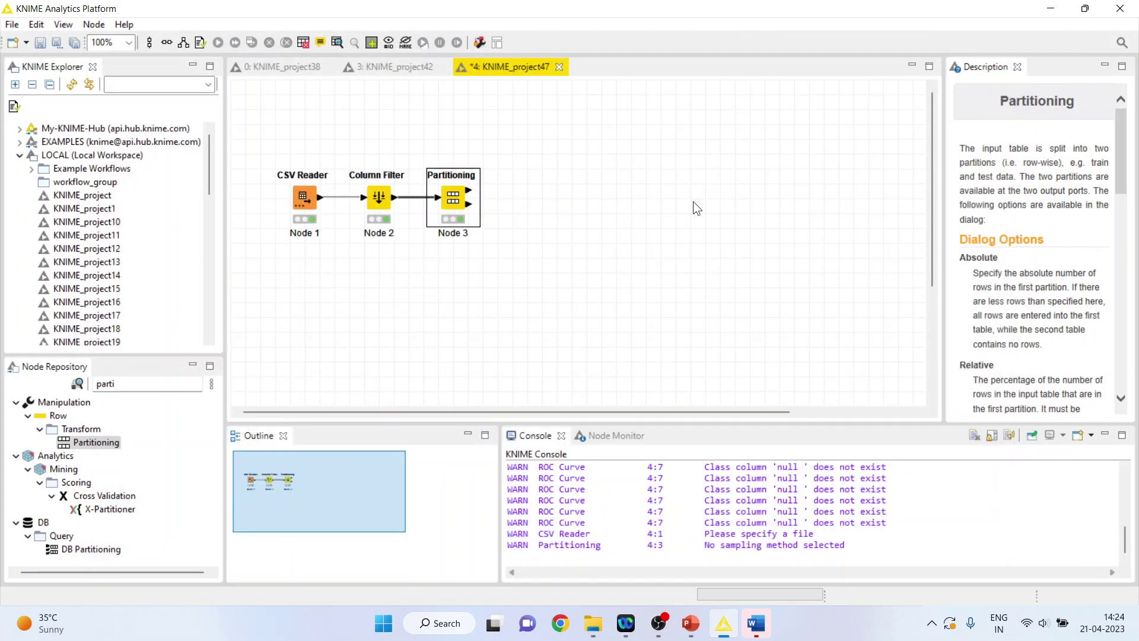
pyautogui.rightClick(467, 200)
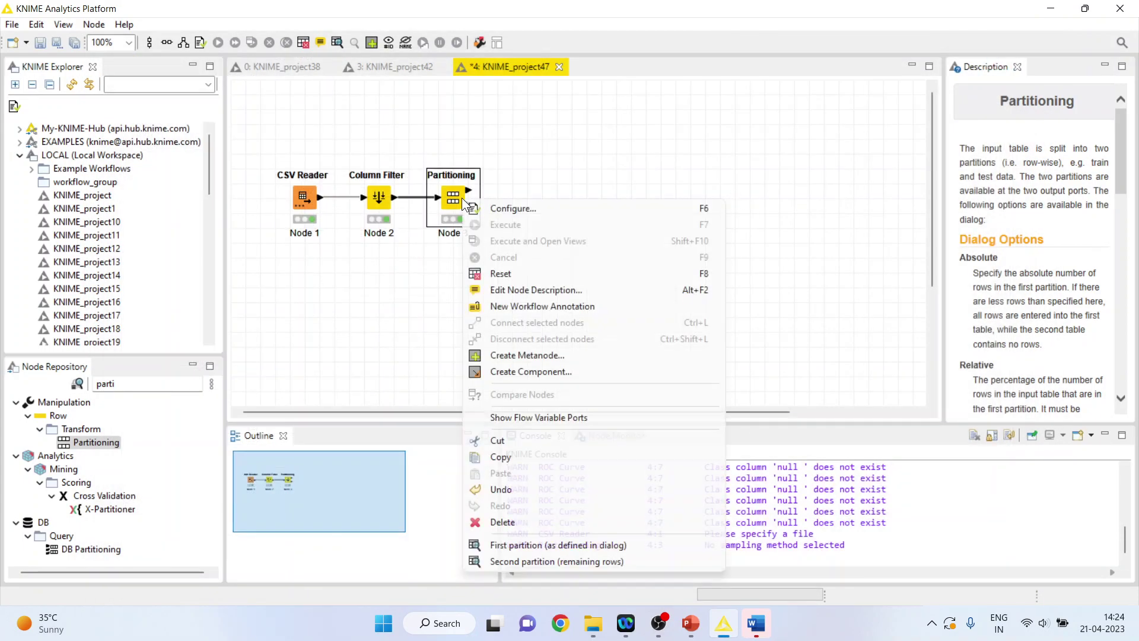
pyautogui.click(514, 561)
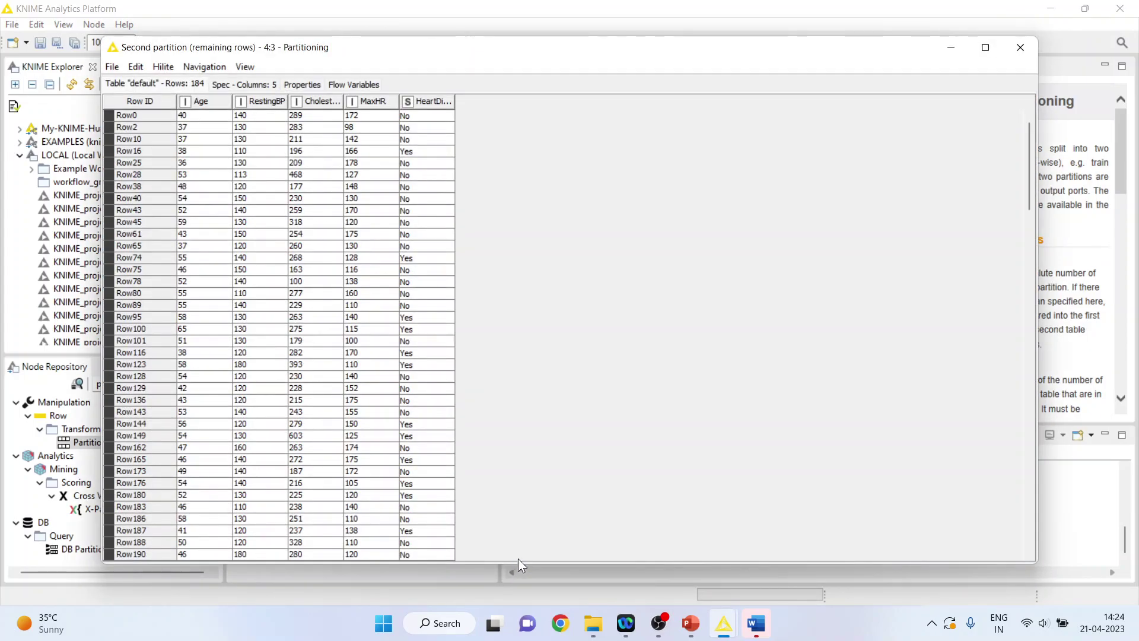
pyautogui.click(1020, 47)
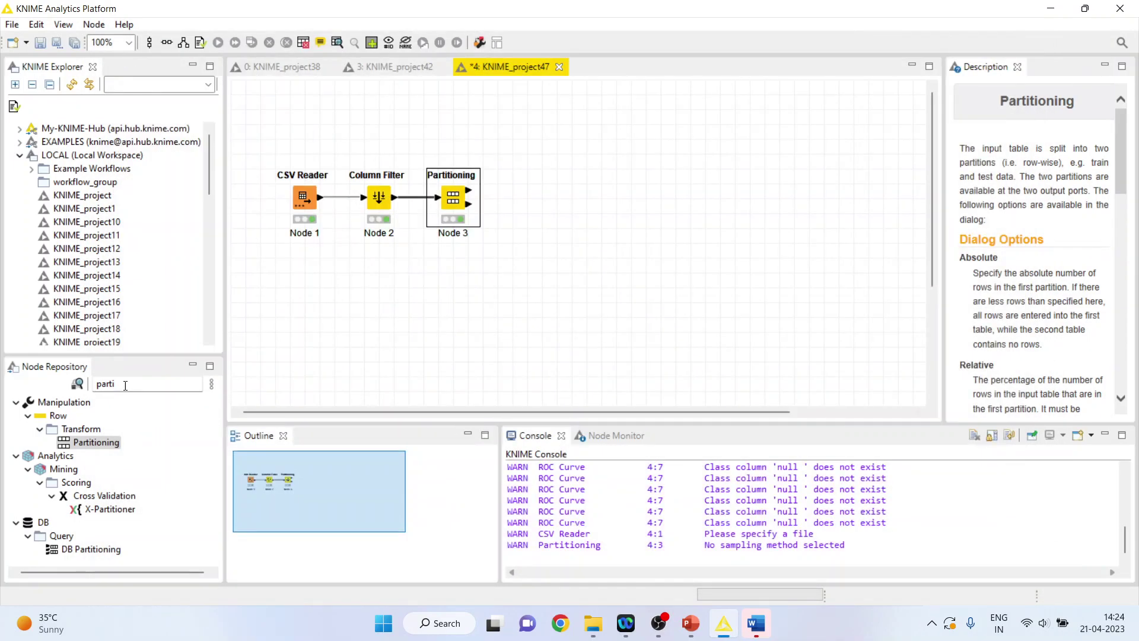
# Step: Add a Random Forest Learner after Partitioning, positioned above and to the right
pyautogui.click(125, 385)
pyautogui.press('BackSpace')
pyautogui.press('BackSpace')
pyautogui.press('BackSpace')
pyautogui.press('BackSpace')
pyautogui.press('BackSpace')
pyautogui.write('r')
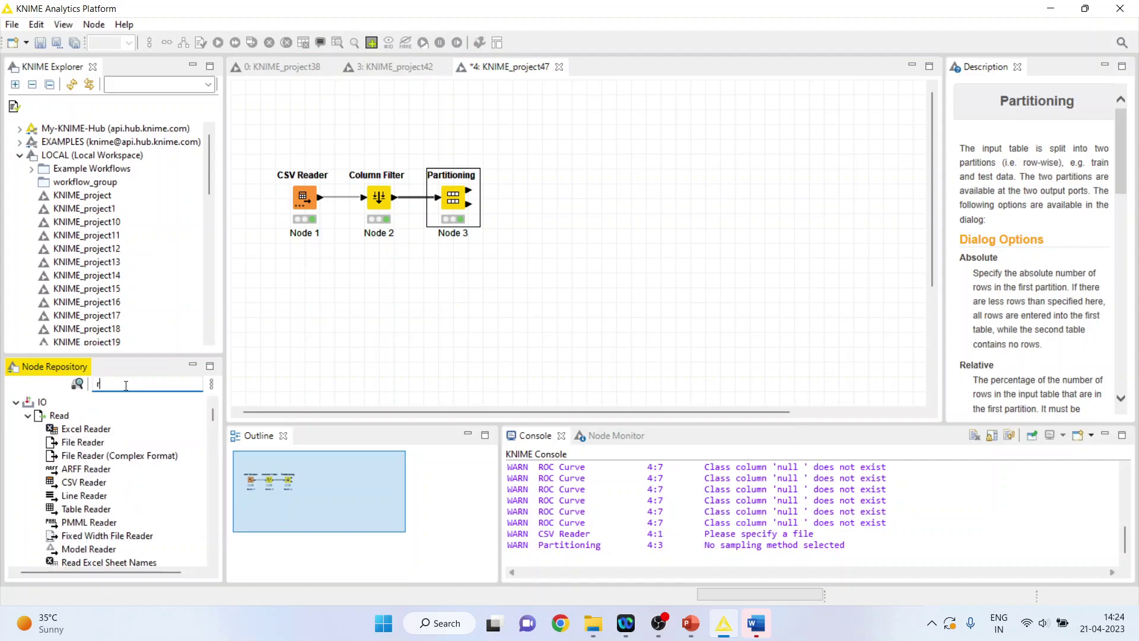
pyautogui.write('andom for')
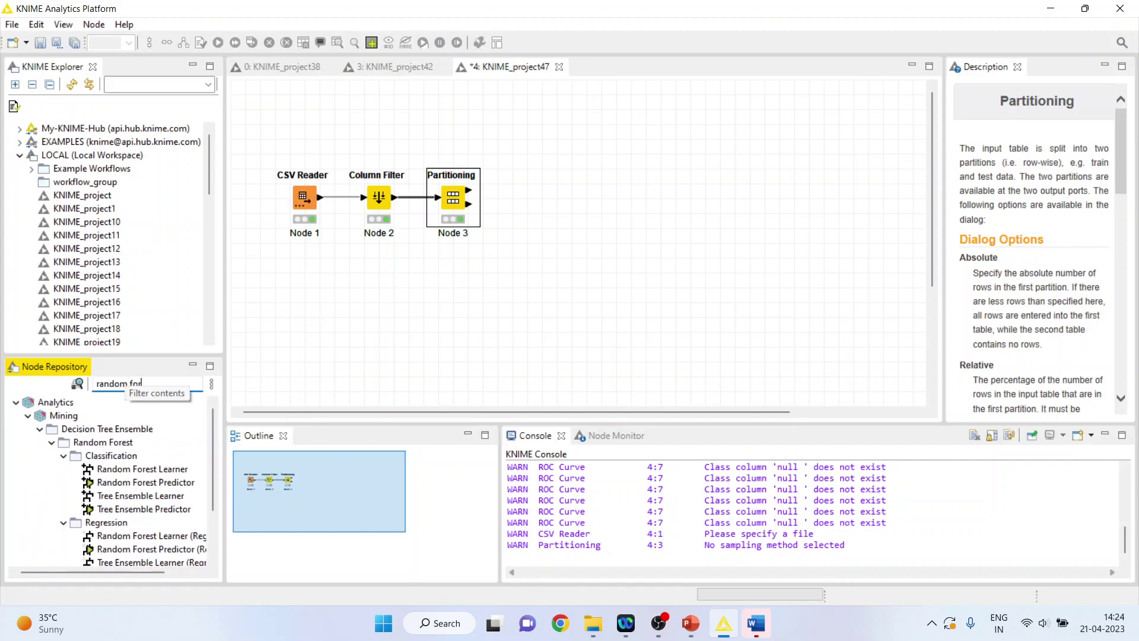
pyautogui.write('es')
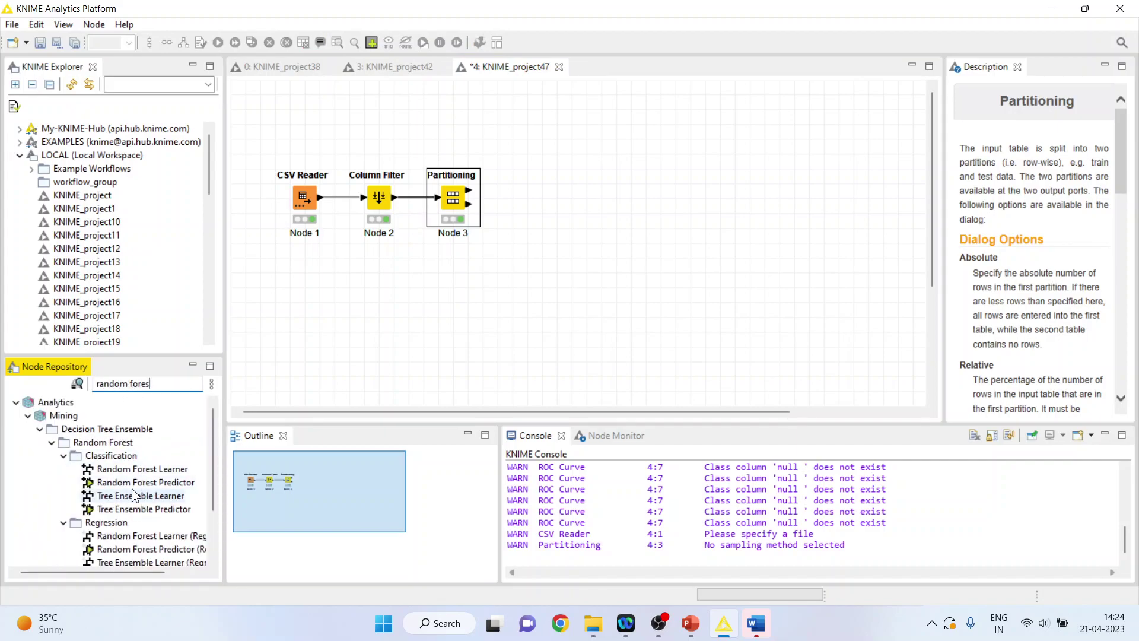
pyautogui.doubleClick(142, 468)
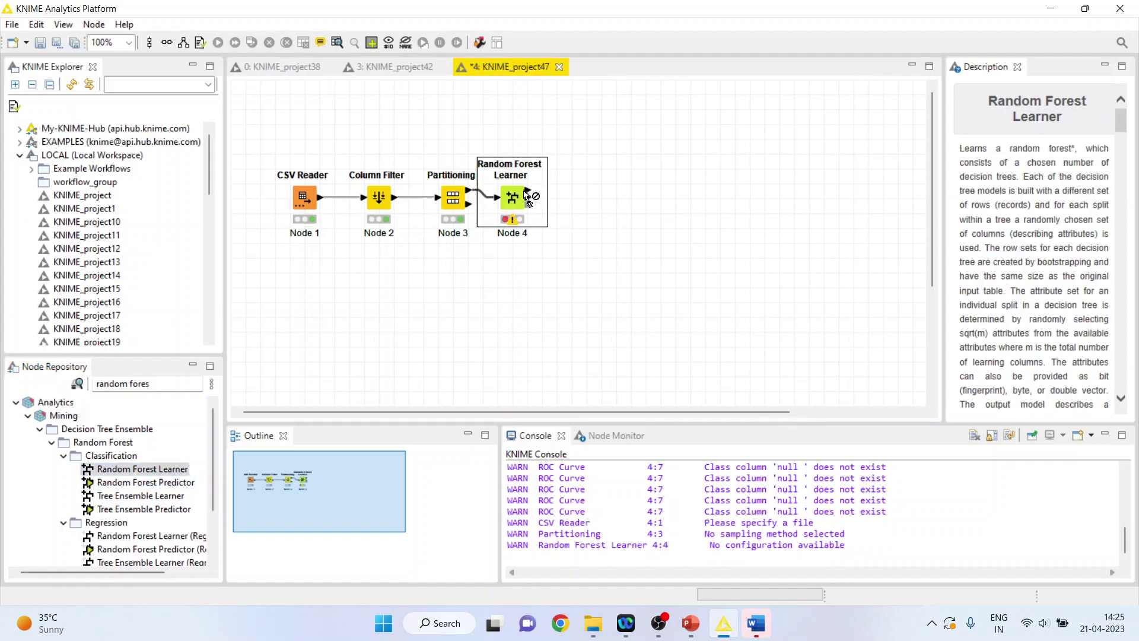
pyautogui.moveTo(526, 198); pyautogui.dragTo(544, 142)
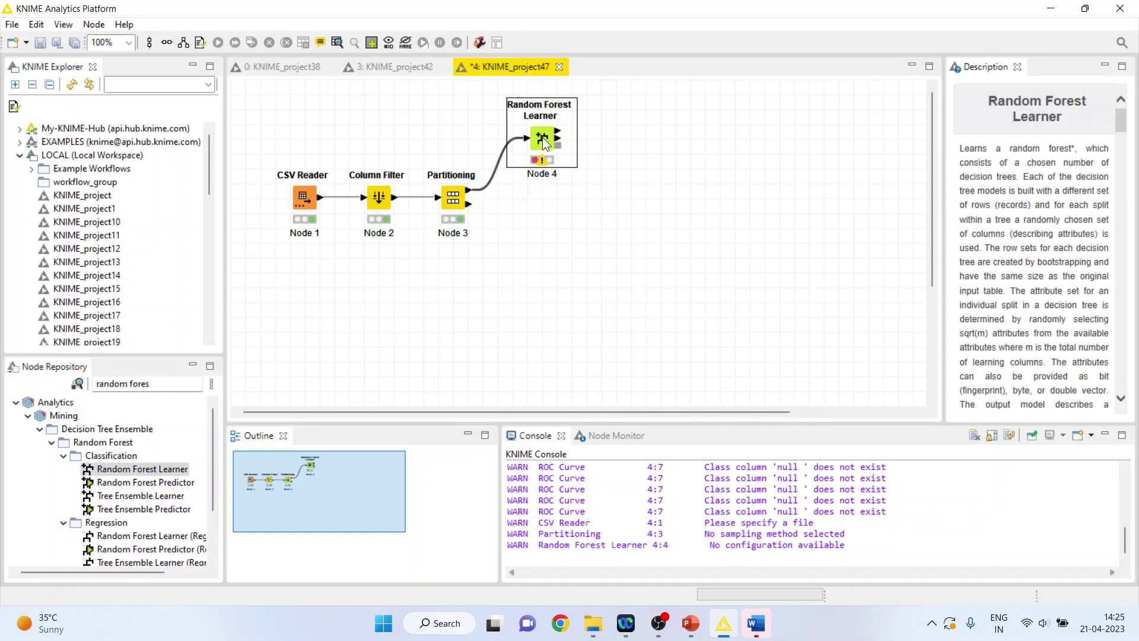
# Step: Configure the Random Forest Learner with target HeartDisease and execute it
pyautogui.rightClick(544, 142)
pyautogui.click(603, 143)
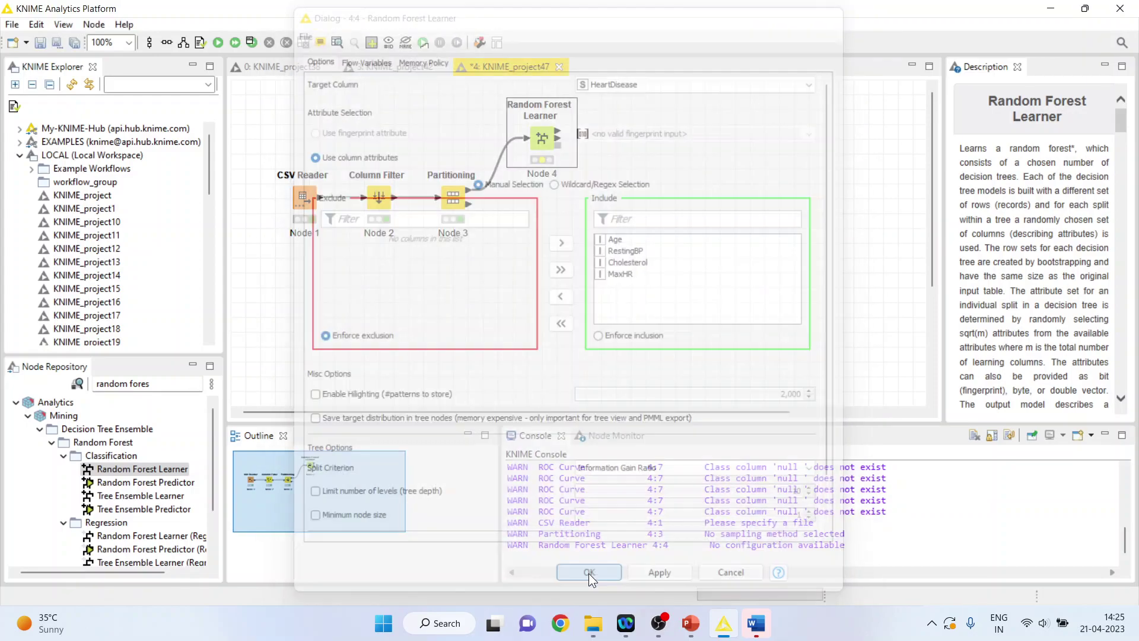
pyautogui.rightClick(542, 139)
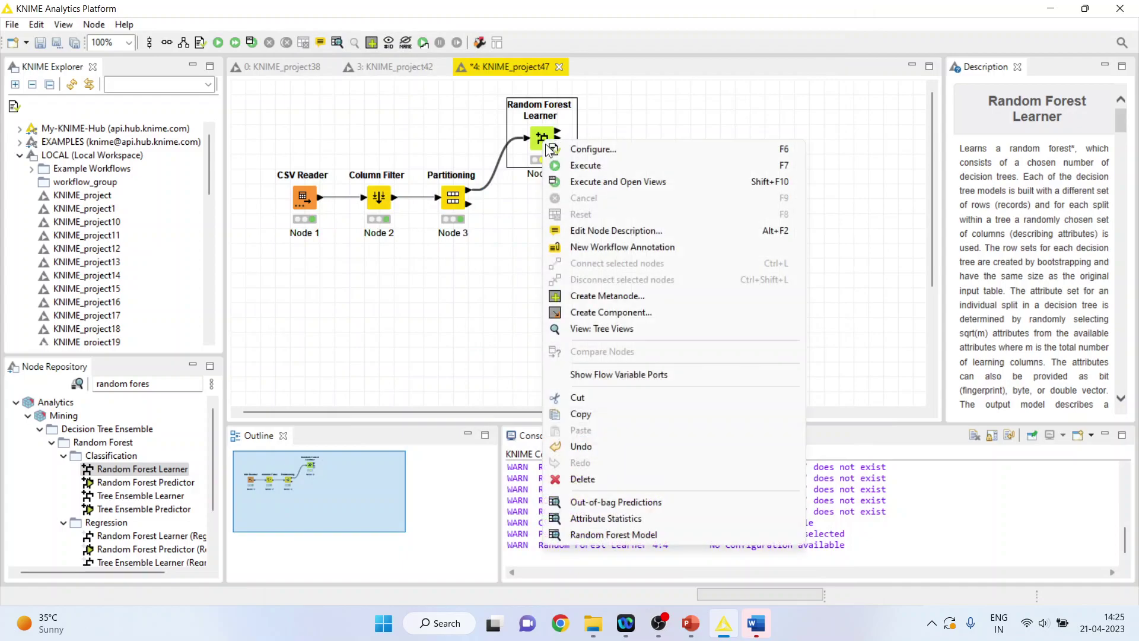
pyautogui.click(582, 168)
# Step: Add a Random Forest Predictor below the learner, fed by the second partition
pyautogui.doubleClick(153, 482)
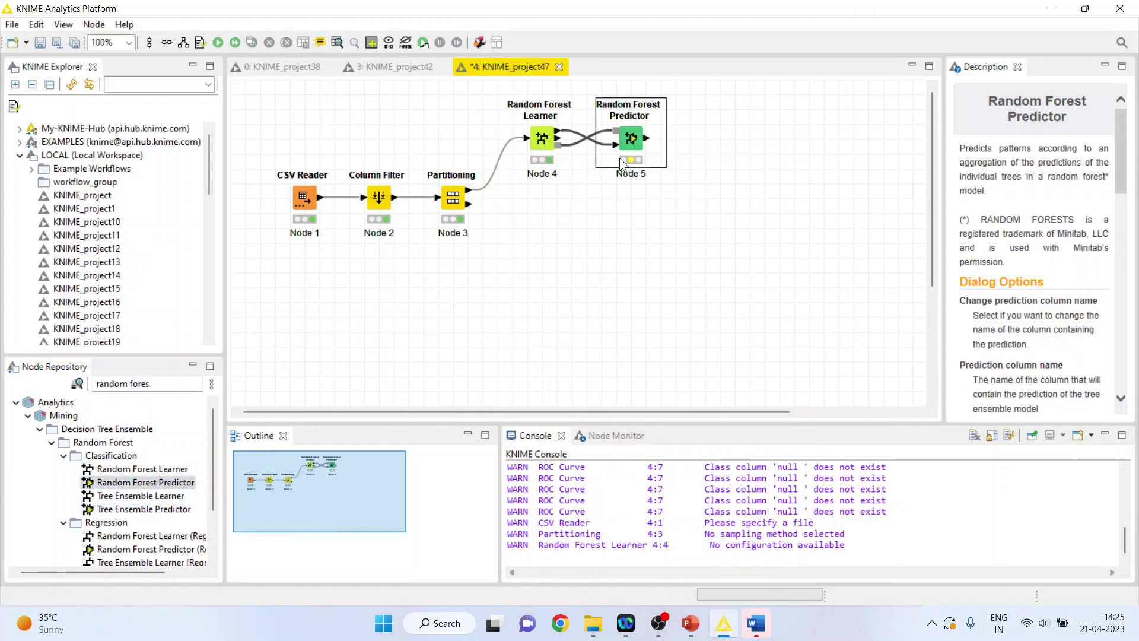
pyautogui.moveTo(619, 157); pyautogui.dragTo(599, 235)
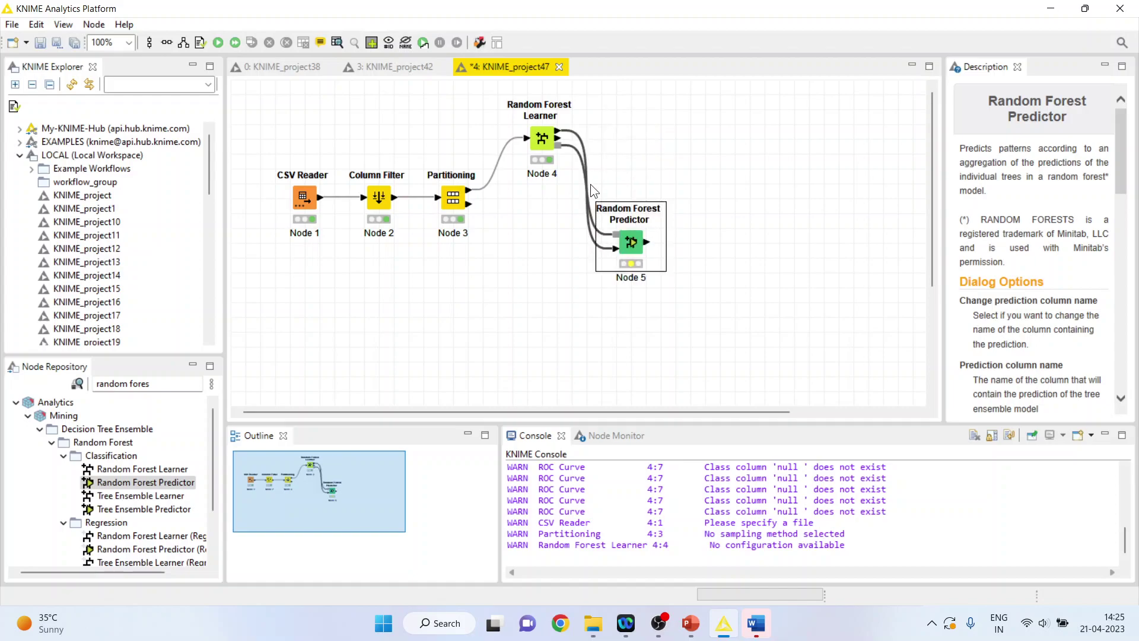
pyautogui.click(580, 139)
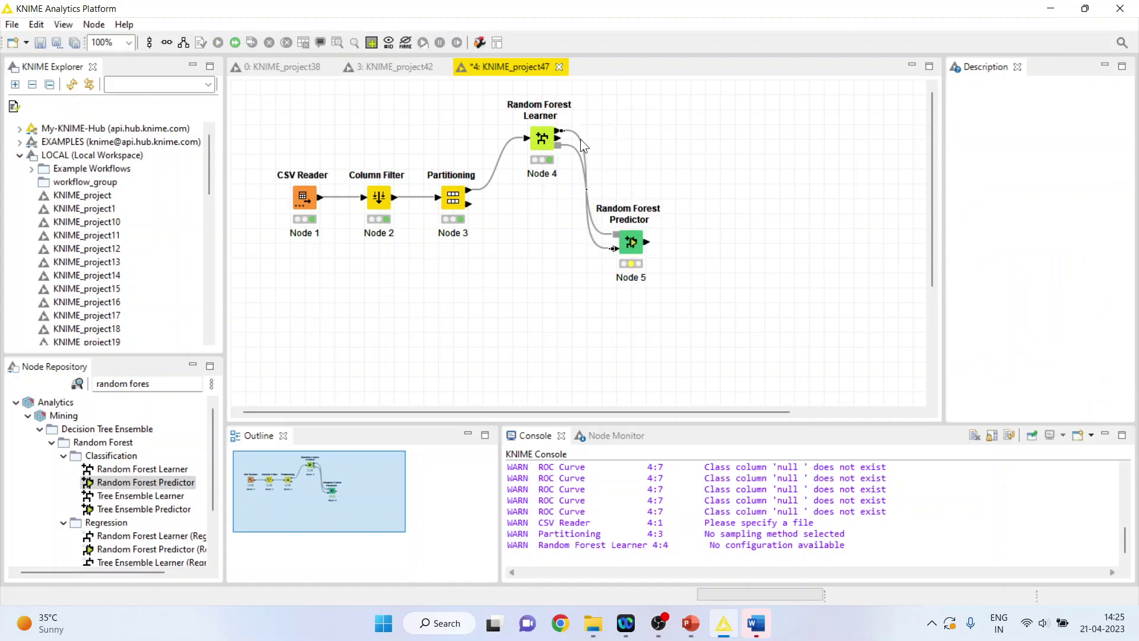
pyautogui.press('Delete')
pyautogui.click(645, 326)
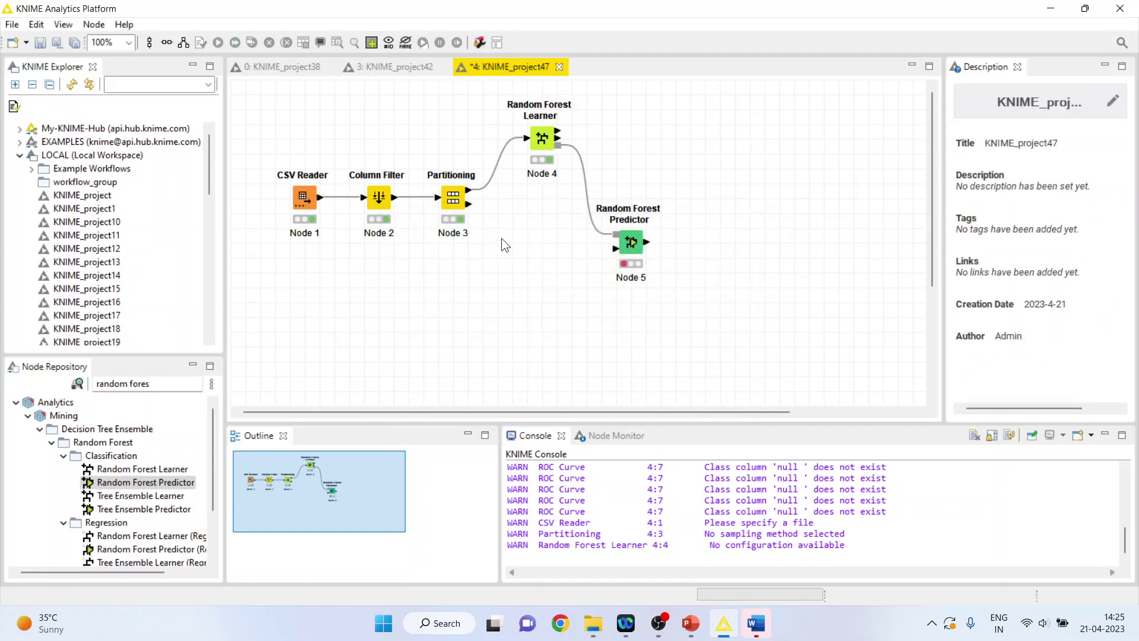
pyautogui.click(467, 207)
pyautogui.moveTo(492, 220); pyautogui.dragTo(615, 248)
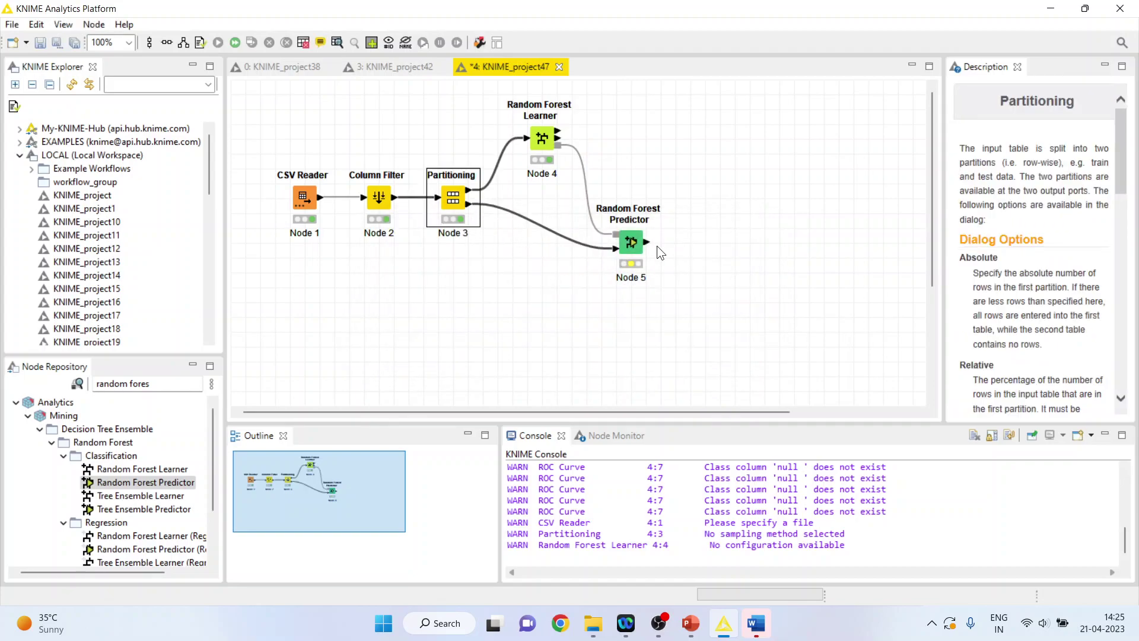
# Step: Configure the predictor without individual class probabilities and execute it
pyautogui.click(625, 238)
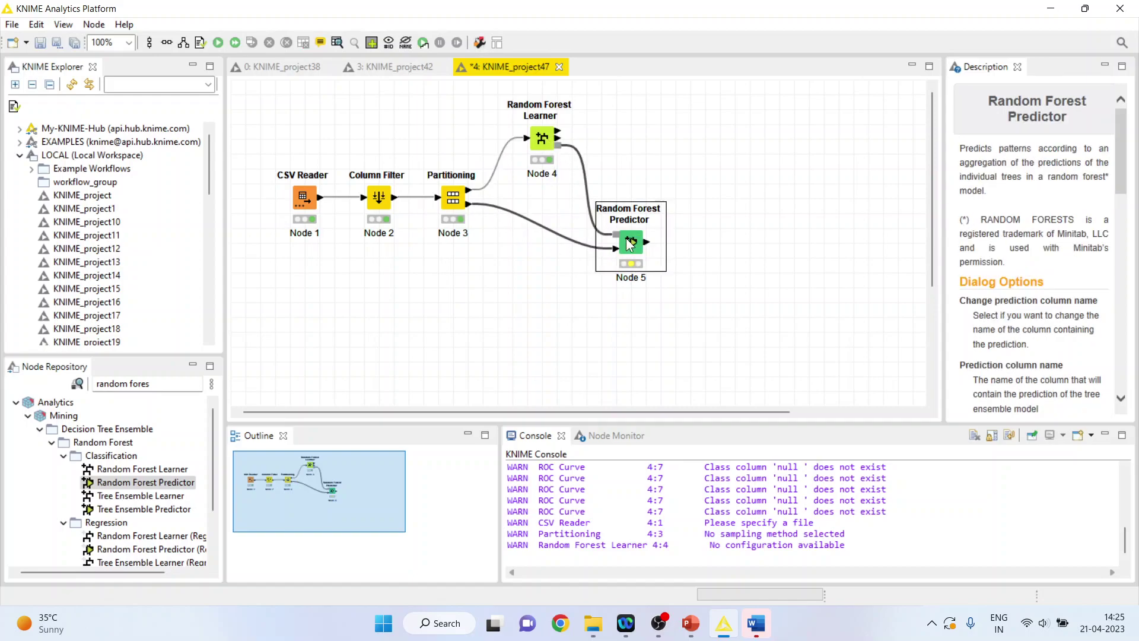
pyautogui.rightClick(625, 237)
pyautogui.click(684, 246)
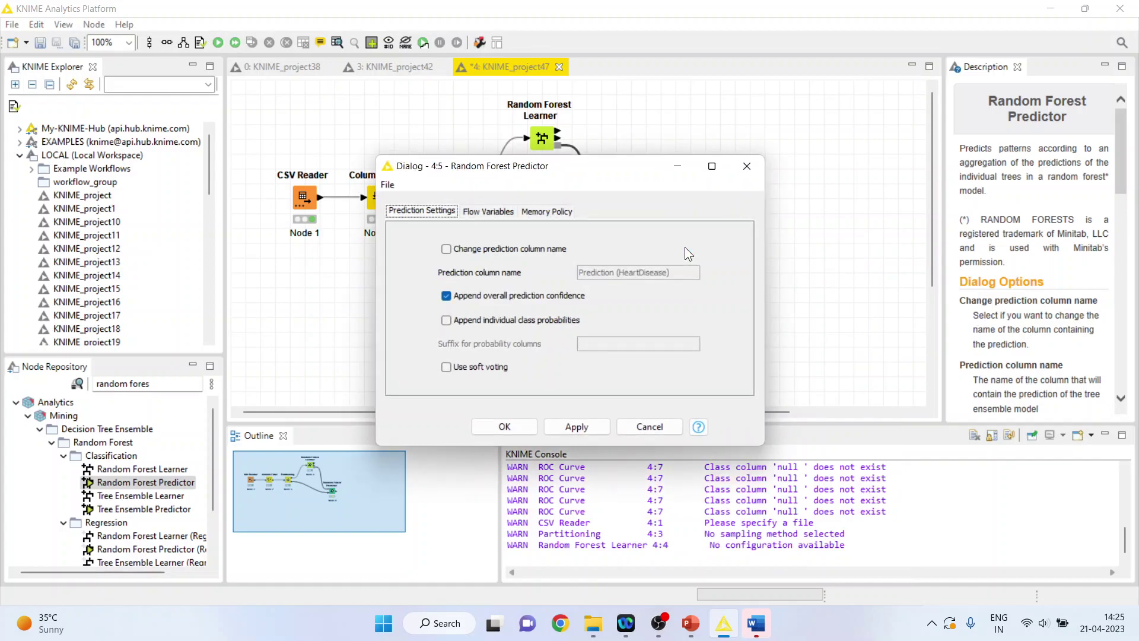
pyautogui.click(447, 253)
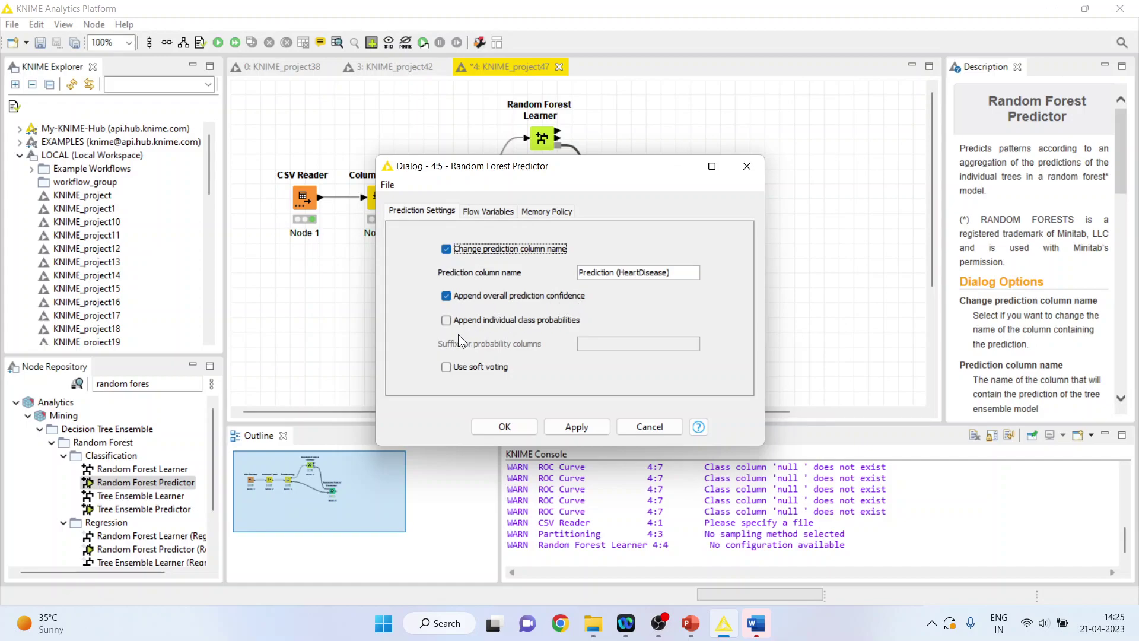
pyautogui.click(448, 322)
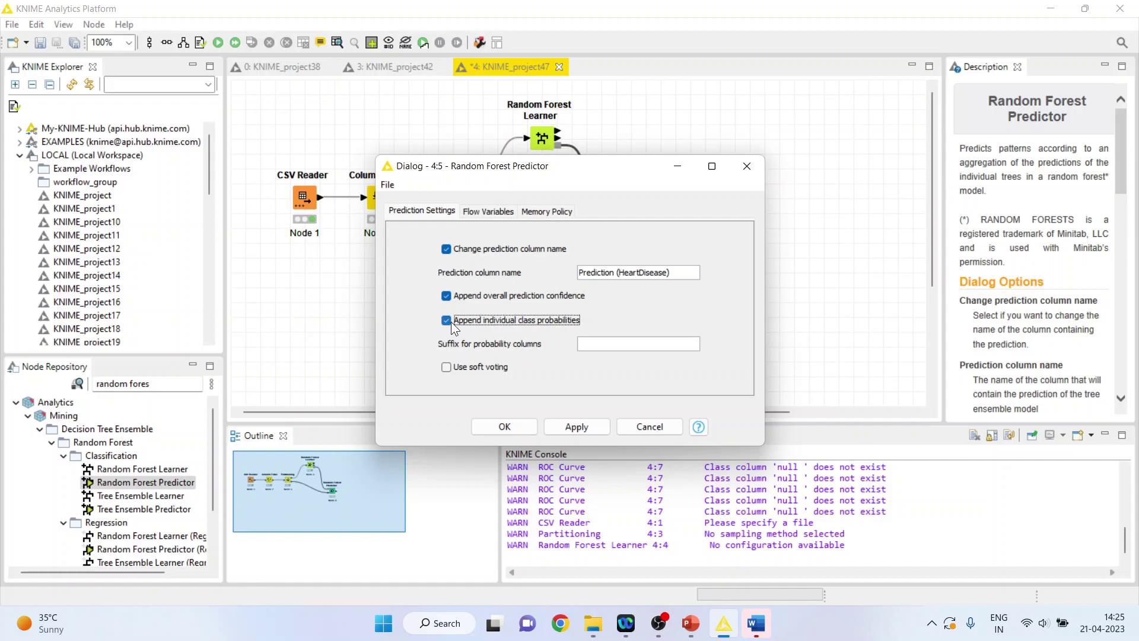
pyautogui.click(596, 347)
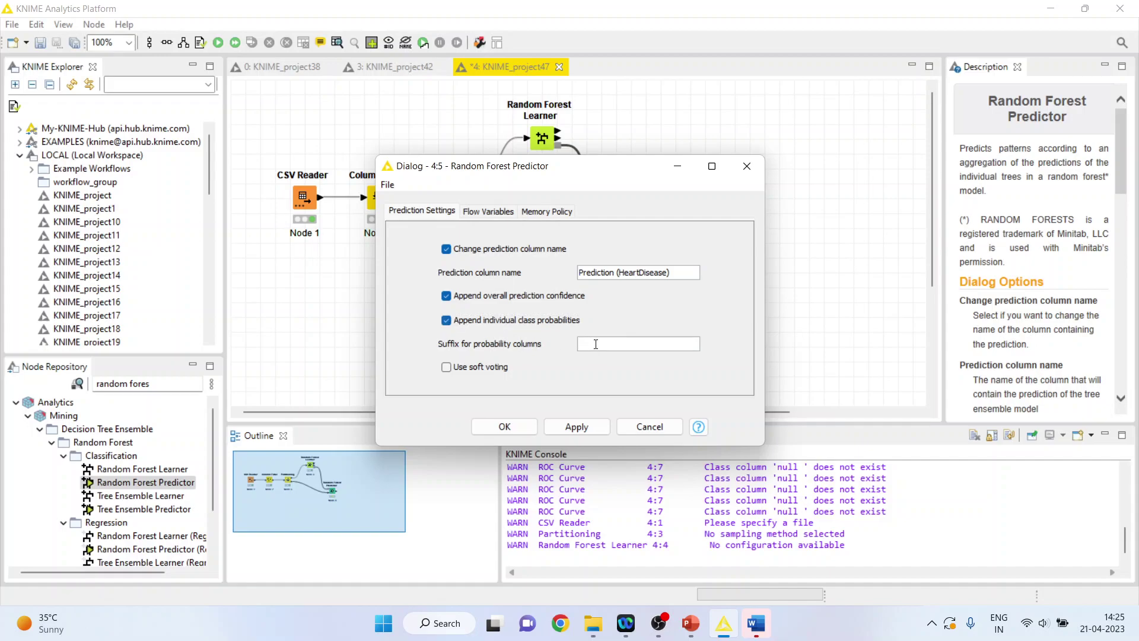
pyautogui.click(448, 322)
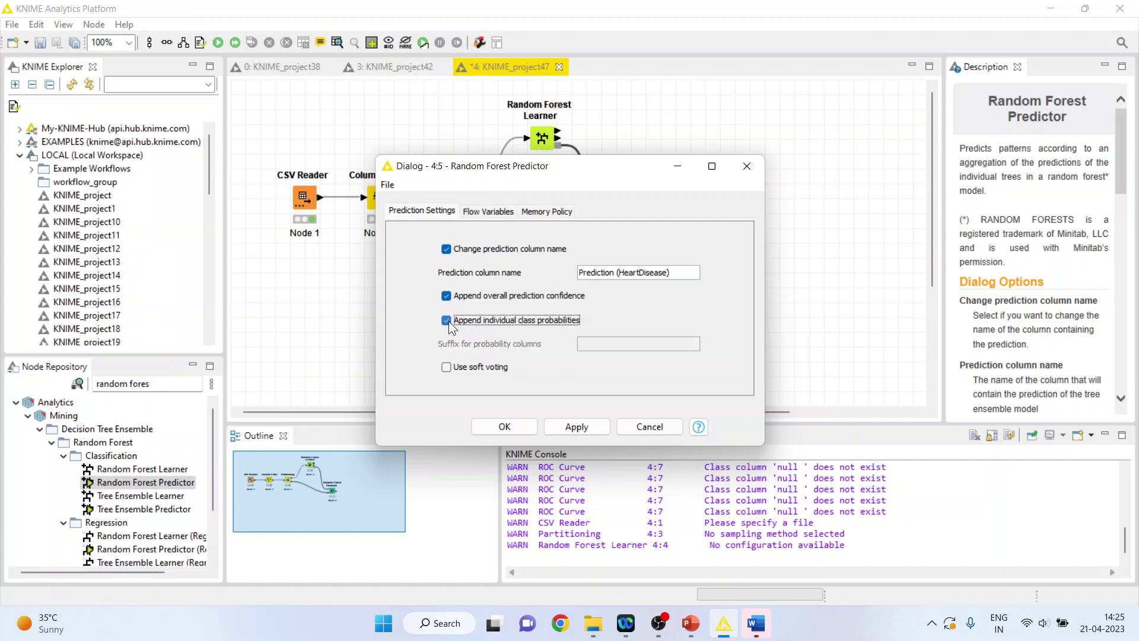
pyautogui.click(504, 426)
pyautogui.rightClick(631, 251)
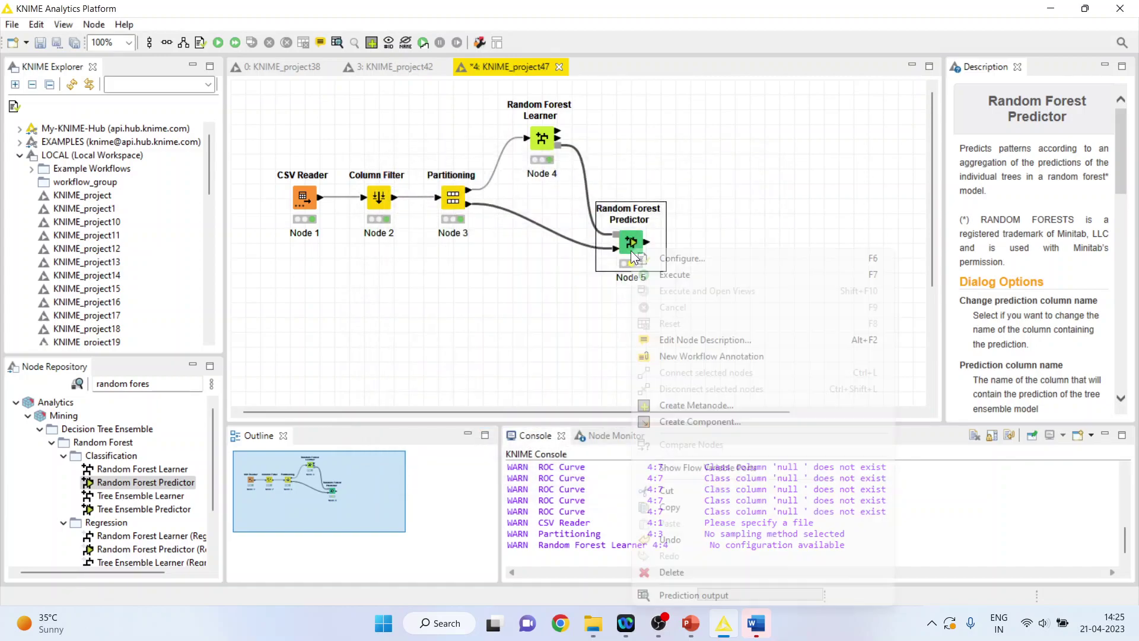
pyautogui.click(660, 274)
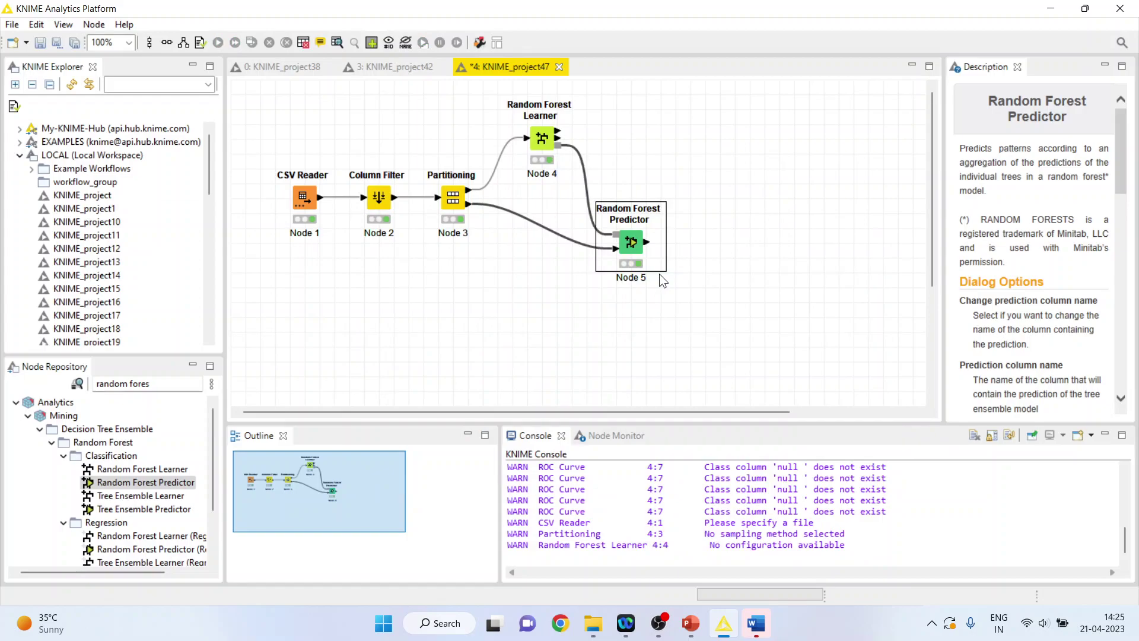
pyautogui.rightClick(636, 248)
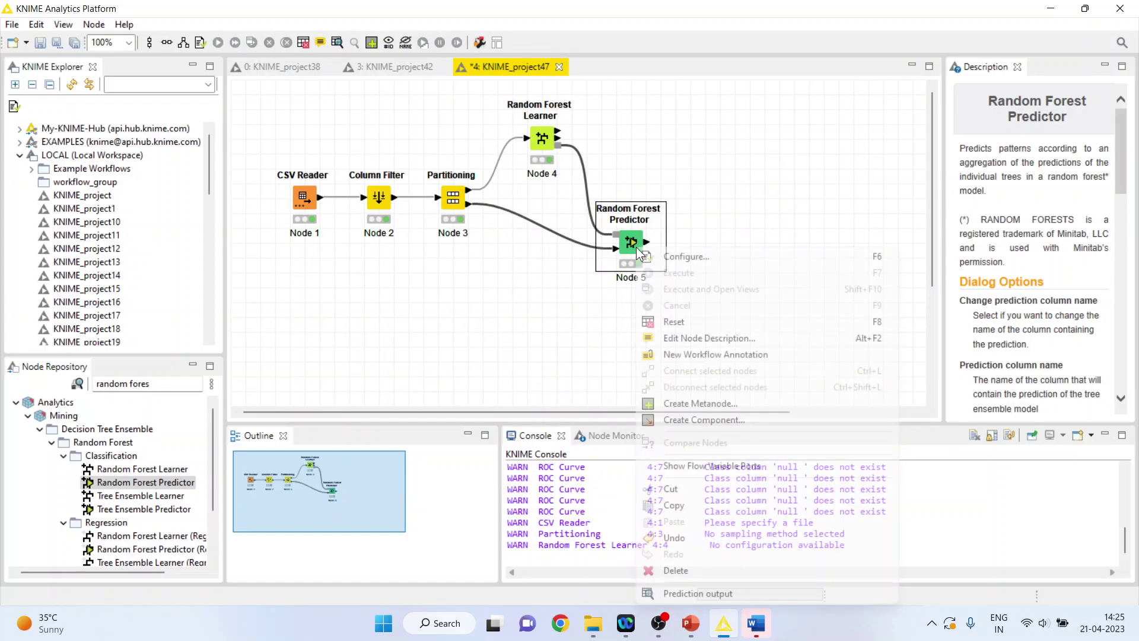
pyautogui.click(724, 592)
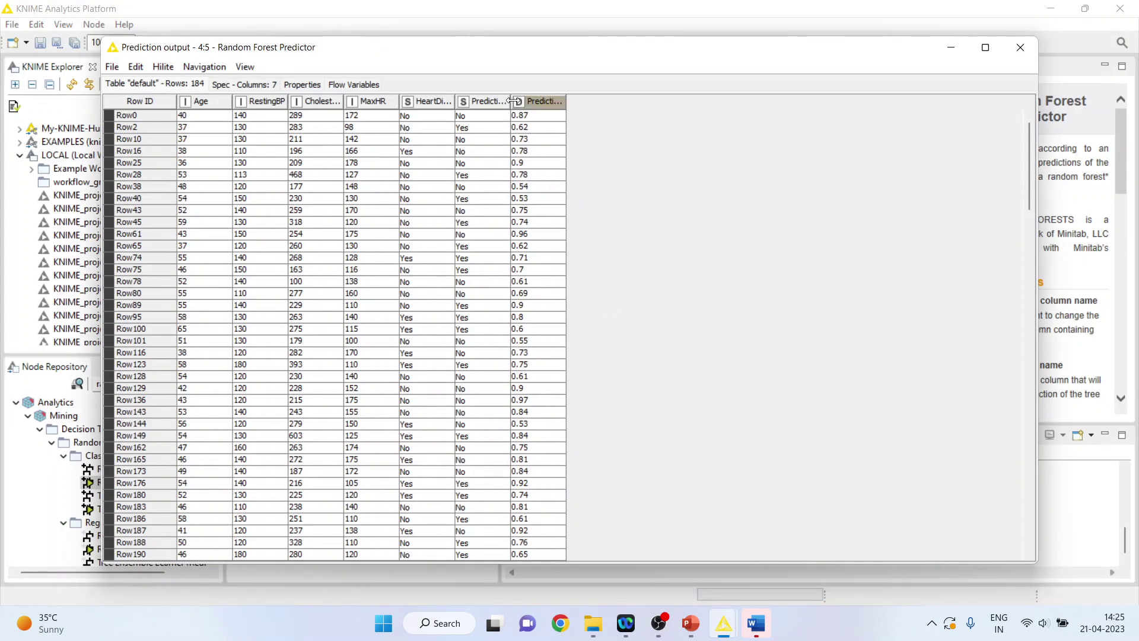
pyautogui.moveTo(511, 101); pyautogui.dragTo(693, 100)
pyautogui.moveTo(528, 117); pyautogui.dragTo(550, 486)
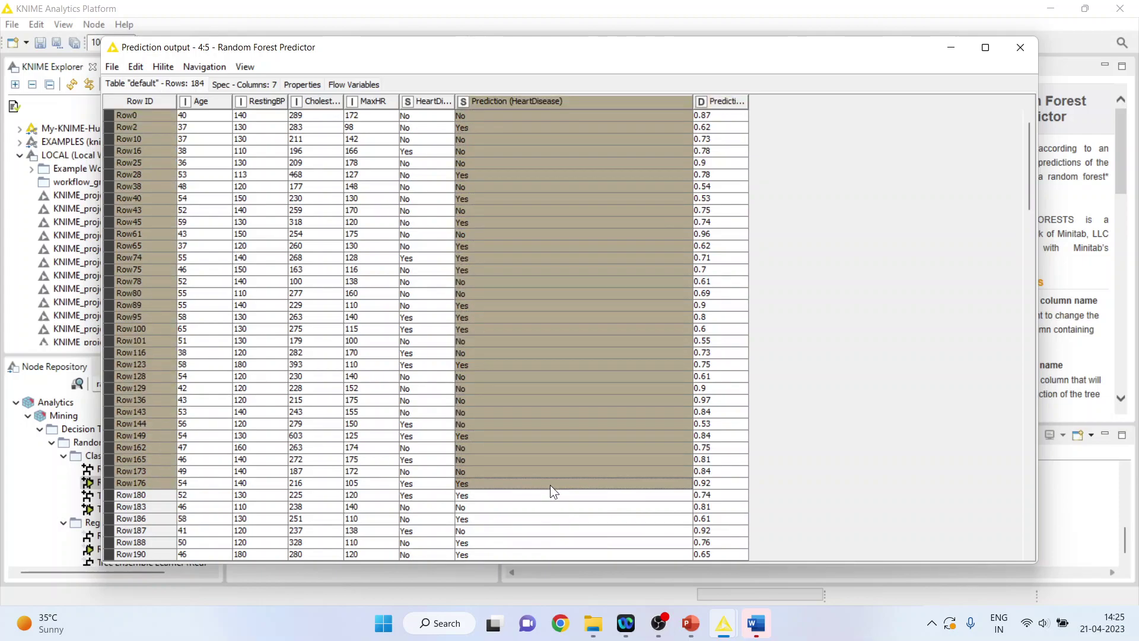
pyautogui.moveTo(457, 102); pyautogui.dragTo(556, 102)
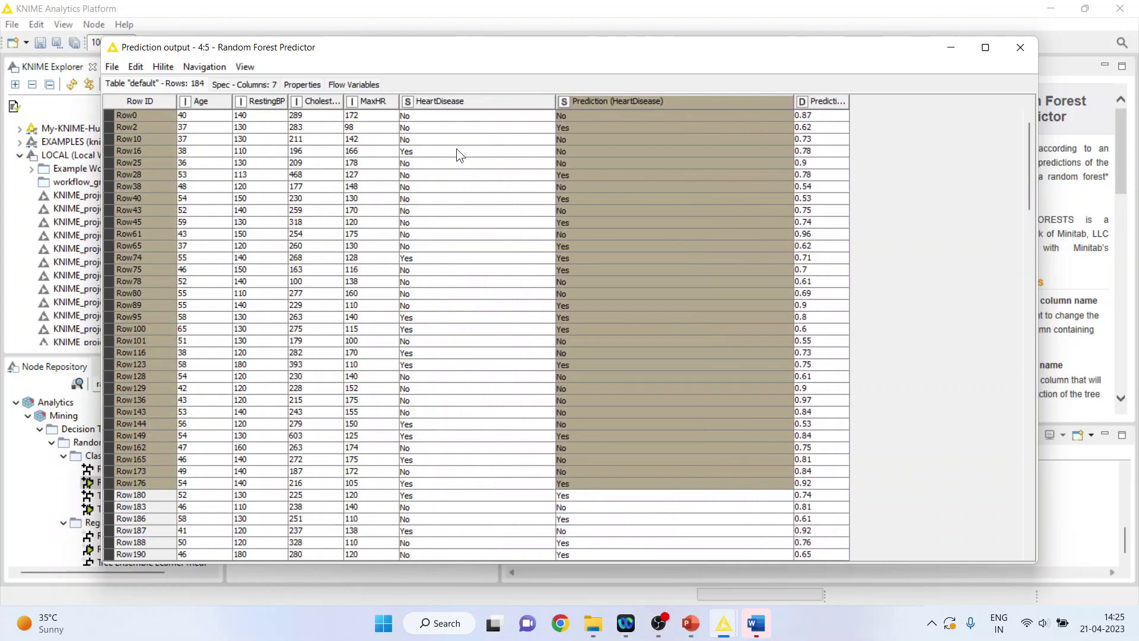
pyautogui.moveTo(432, 128); pyautogui.dragTo(440, 426)
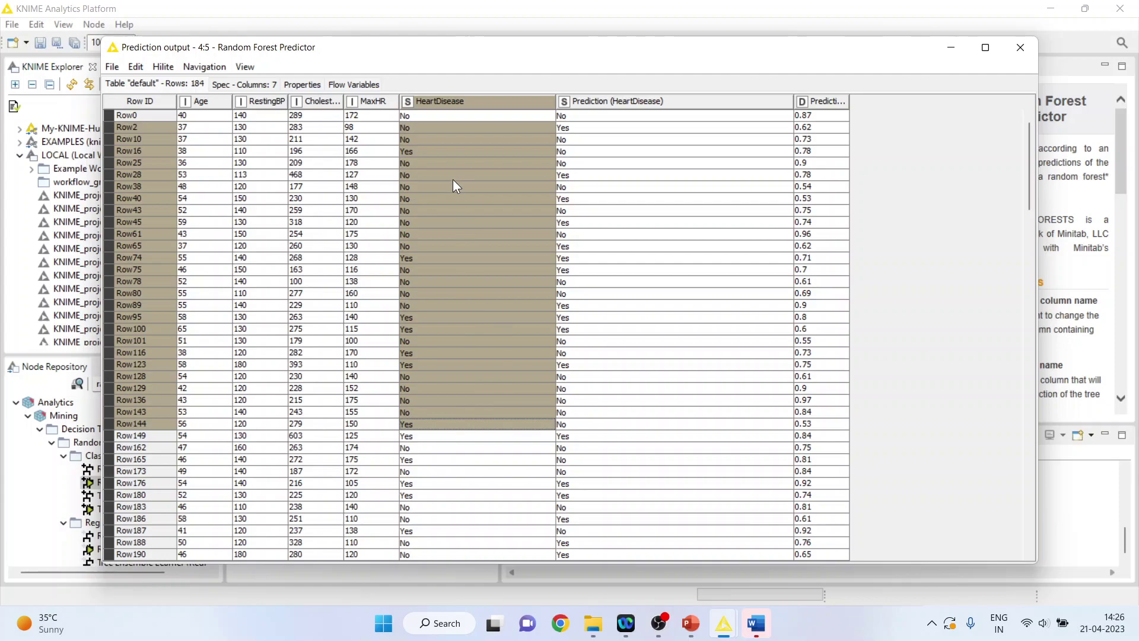
pyautogui.moveTo(446, 138); pyautogui.dragTo(443, 440)
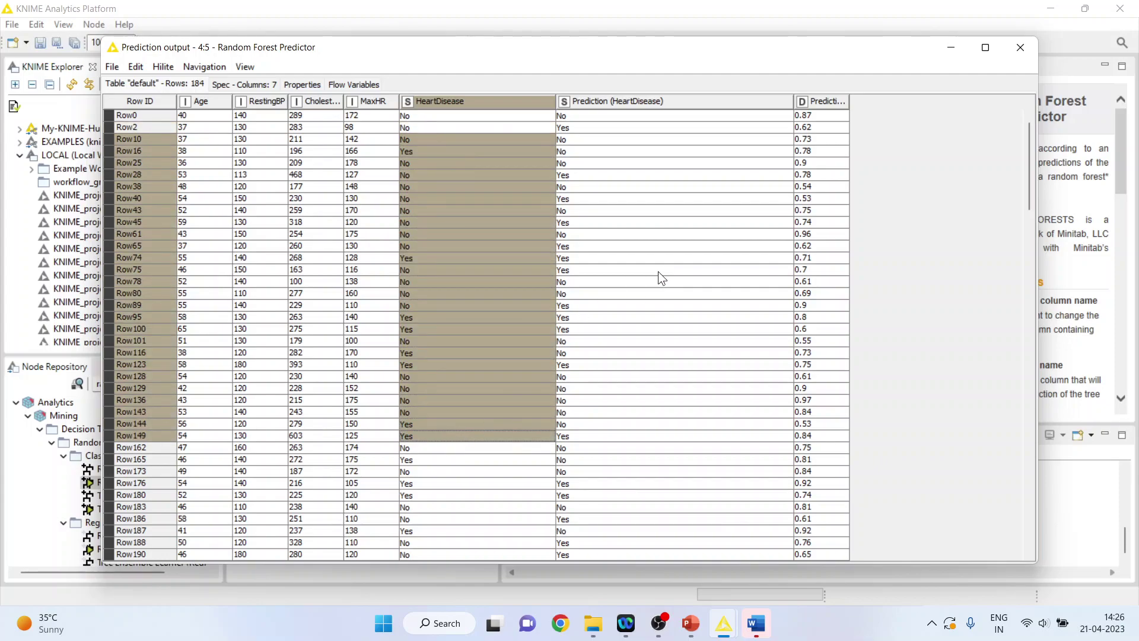
pyautogui.moveTo(630, 150); pyautogui.dragTo(639, 456)
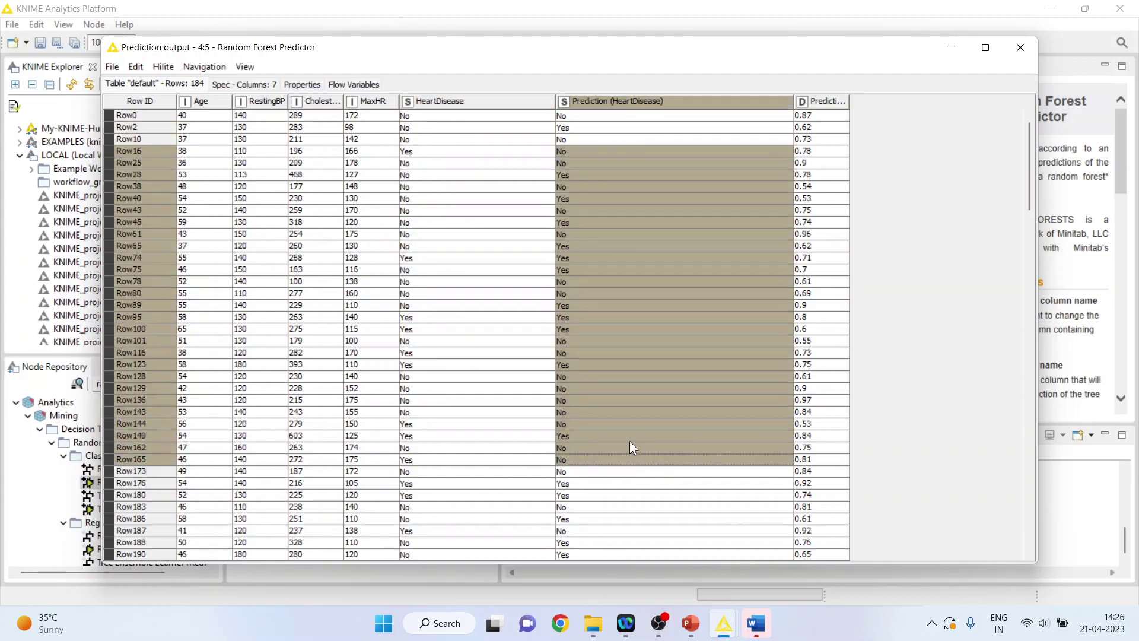
pyautogui.moveTo(452, 152); pyautogui.dragTo(429, 461)
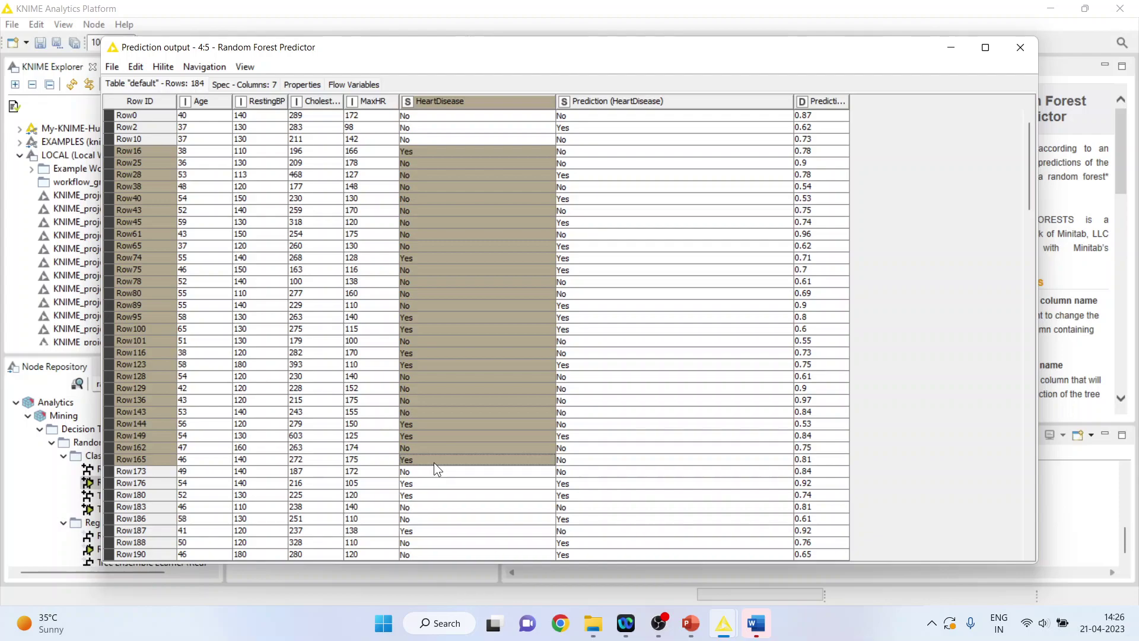
# Step: Add a Scorer node after the Random Forest Predictor
pyautogui.click(1020, 48)
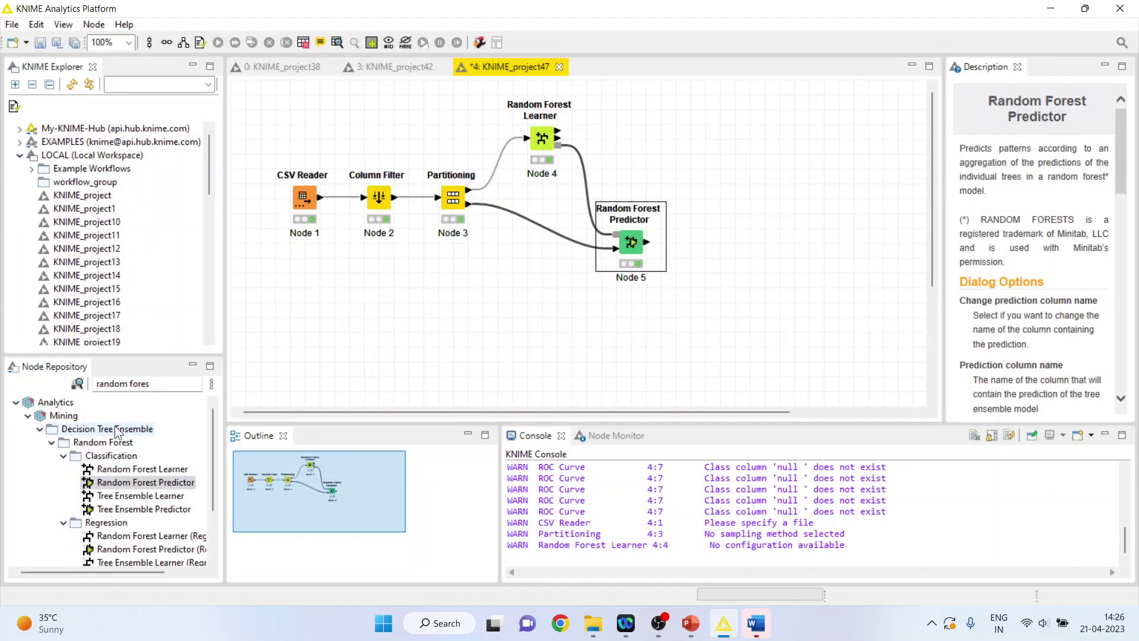
pyautogui.click(159, 382)
pyautogui.press('BackSpace')
pyautogui.press('BackSpace')
pyautogui.press('BackSpace')
pyautogui.press('BackSpace')
pyautogui.press('BackSpace')
pyautogui.press('BackSpace')
pyautogui.press('BackSpace')
pyautogui.press('BackSpace')
pyautogui.press('BackSpace')
pyautogui.press('BackSpace')
pyautogui.press('BackSpace')
pyautogui.press('BackSpace')
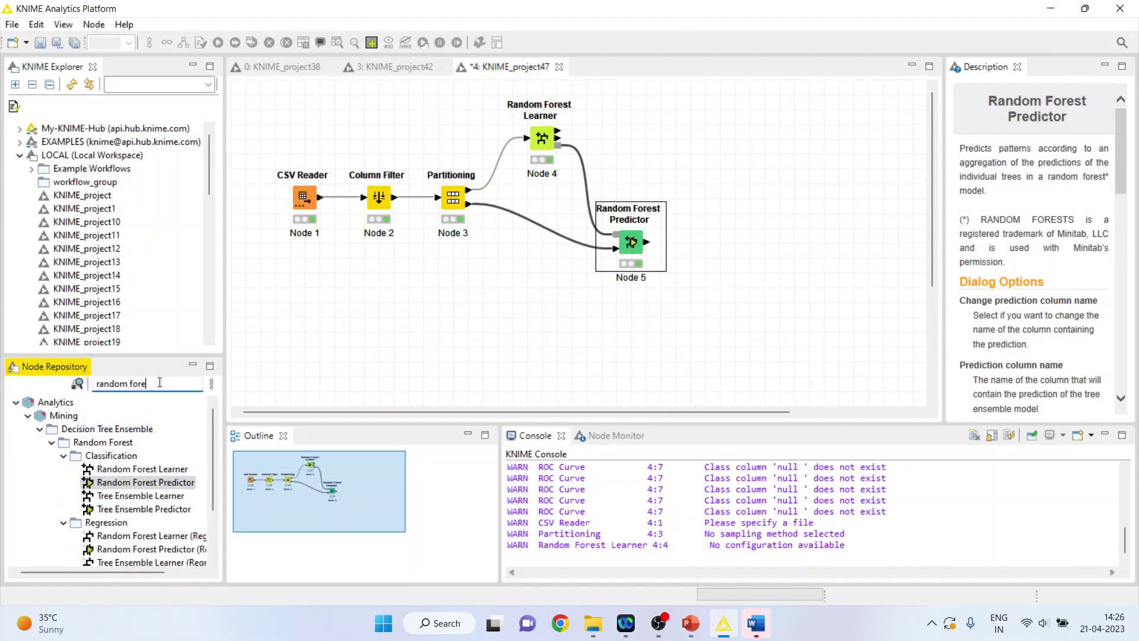
pyautogui.write('scorer')
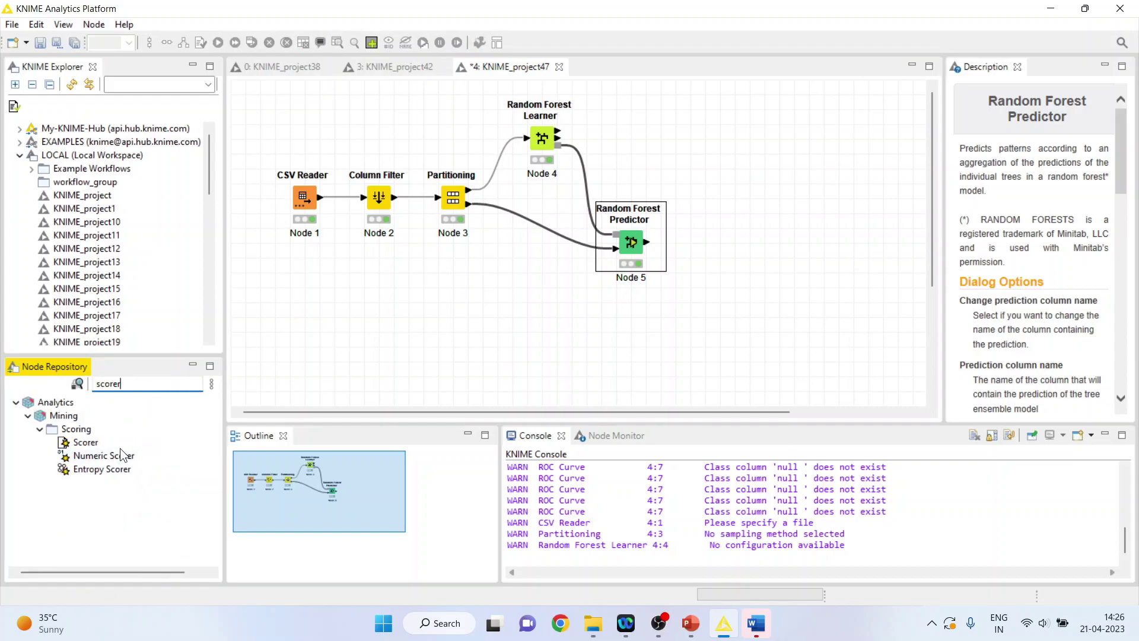
pyautogui.doubleClick(96, 444)
# Step: Set the Scorer's first column to HeartDisease, compared against Prediction (HeartDisease)
pyautogui.rightClick(720, 221)
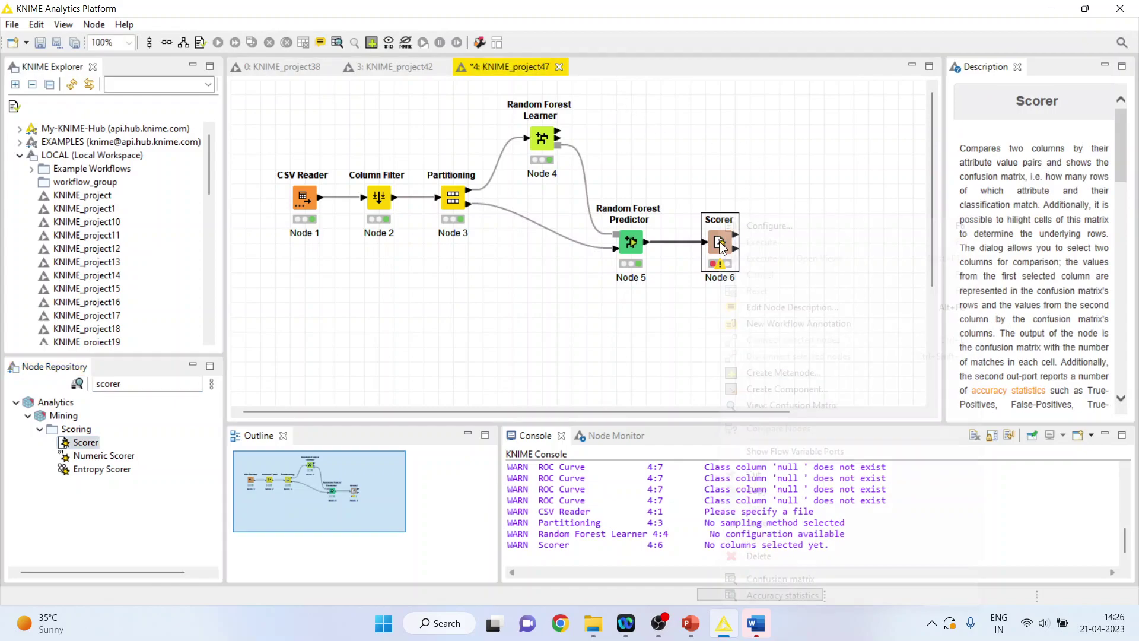
pyautogui.click(770, 226)
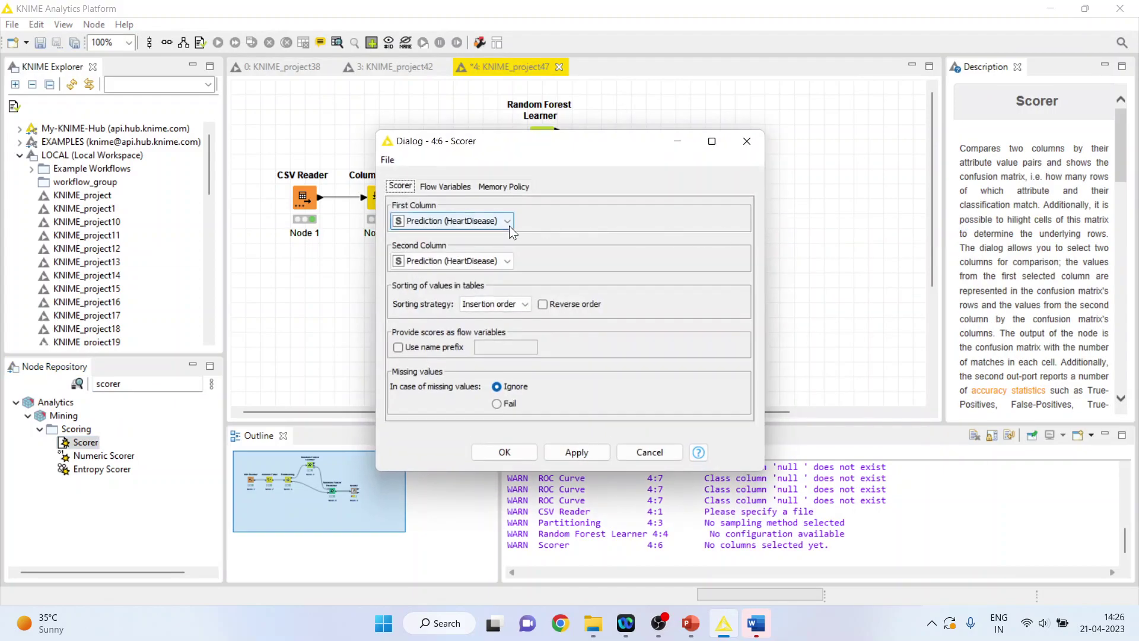
pyautogui.click(508, 222)
pyautogui.click(468, 283)
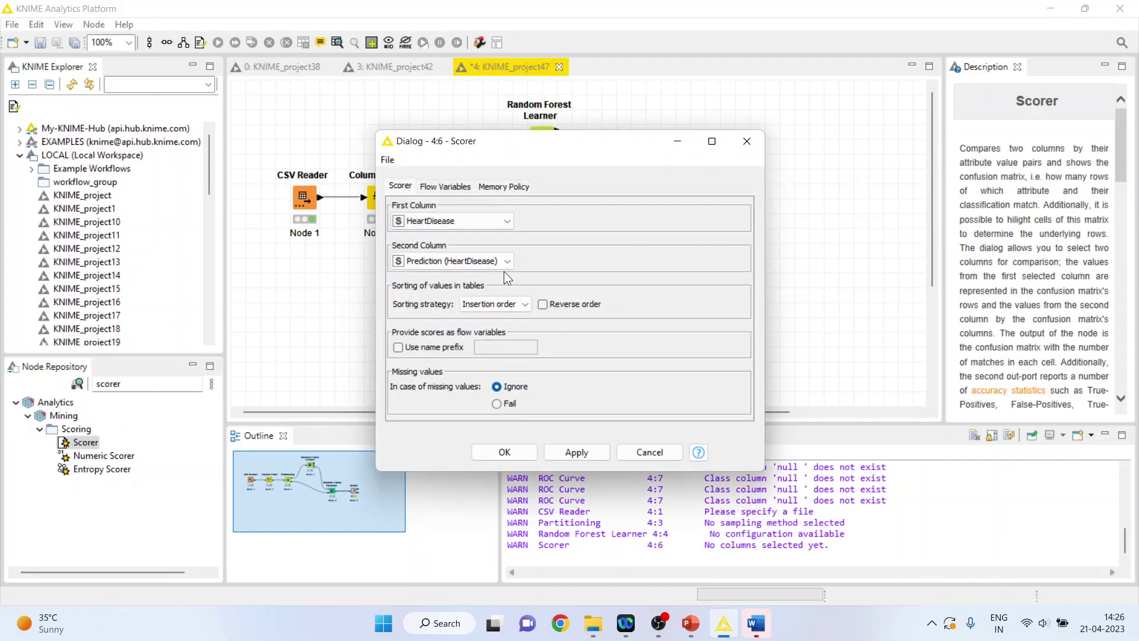
pyautogui.click(505, 452)
pyautogui.rightClick(721, 251)
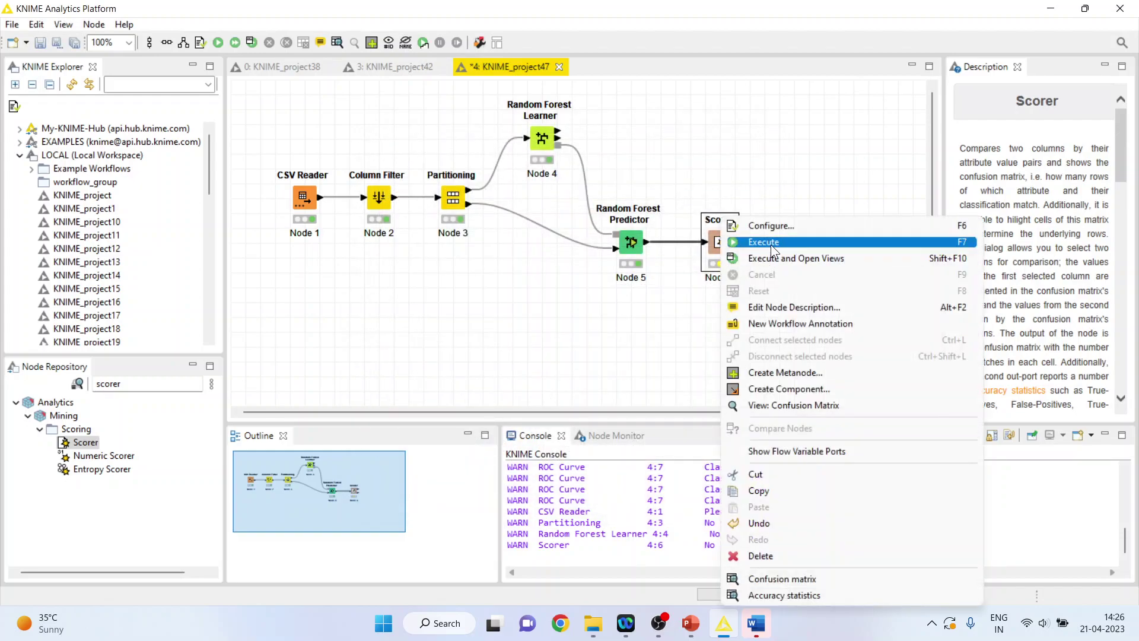
# Step: Execute the Scorer and inspect its confusion matrix: 82 correct Yes, 20 and 36 misclassified
pyautogui.click(771, 244)
pyautogui.rightClick(725, 240)
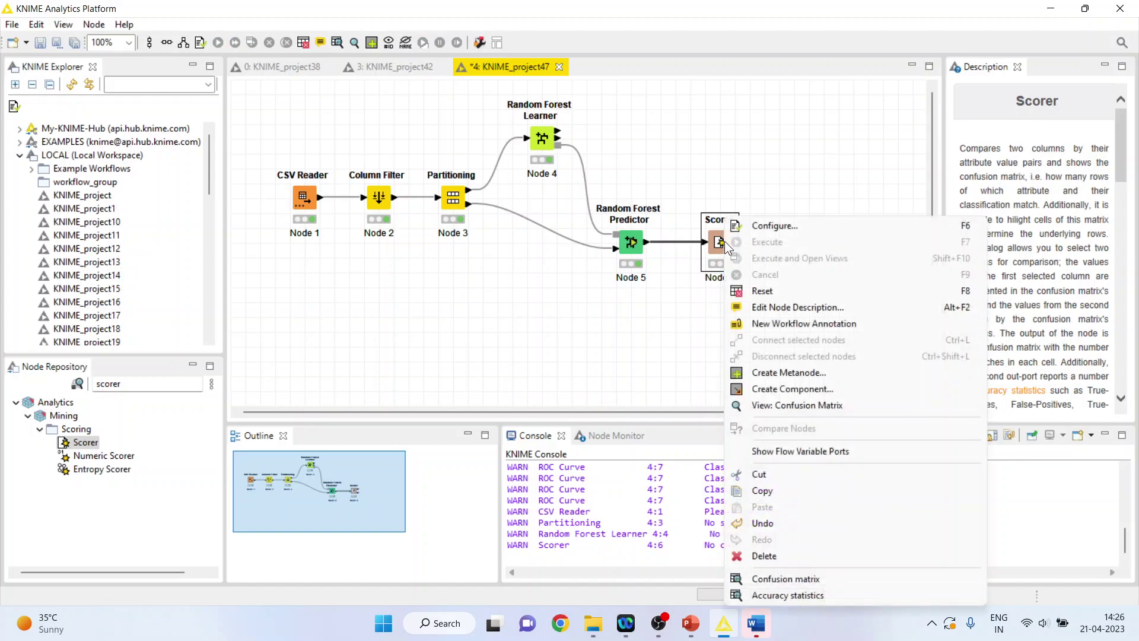
pyautogui.click(792, 407)
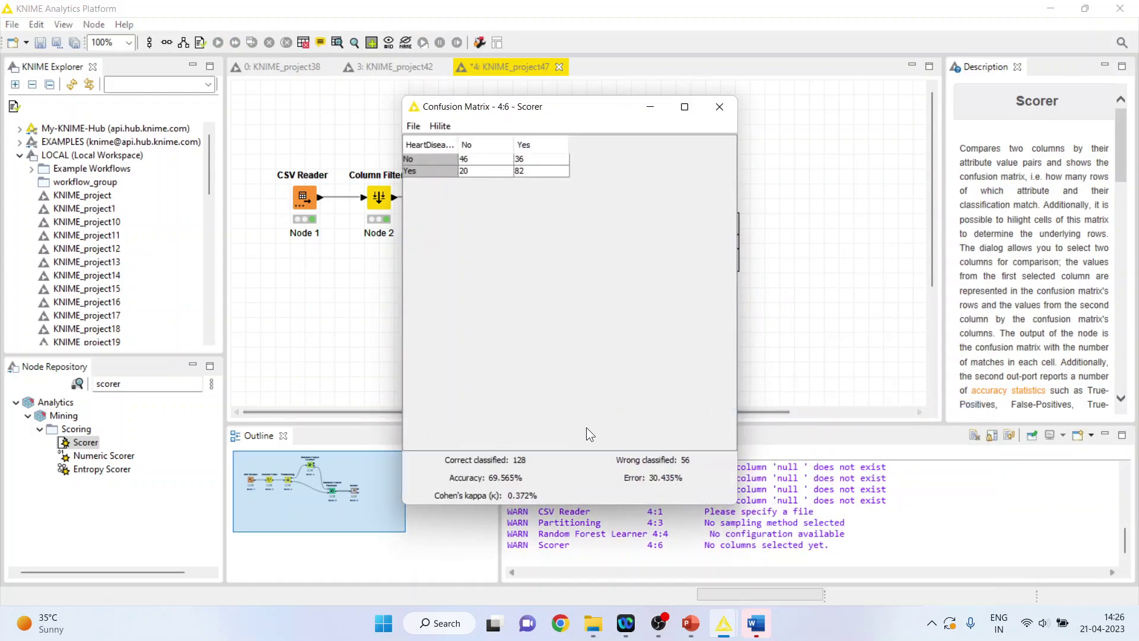
pyautogui.click(684, 109)
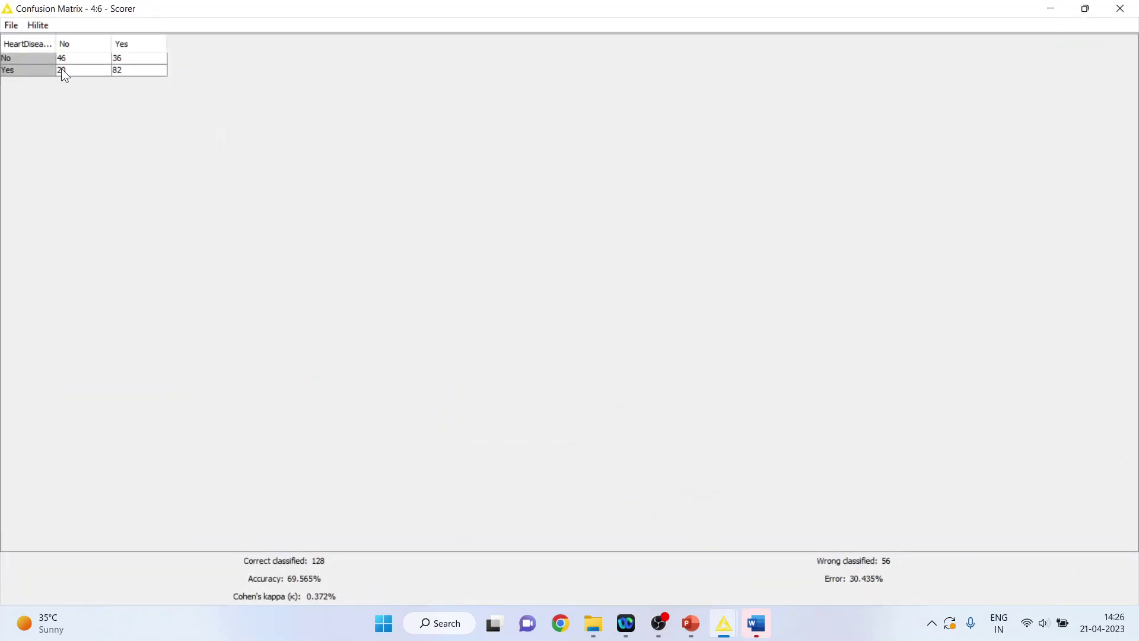
pyautogui.click(131, 71)
pyautogui.click(66, 69)
pyautogui.click(120, 56)
pyautogui.click(1120, 8)
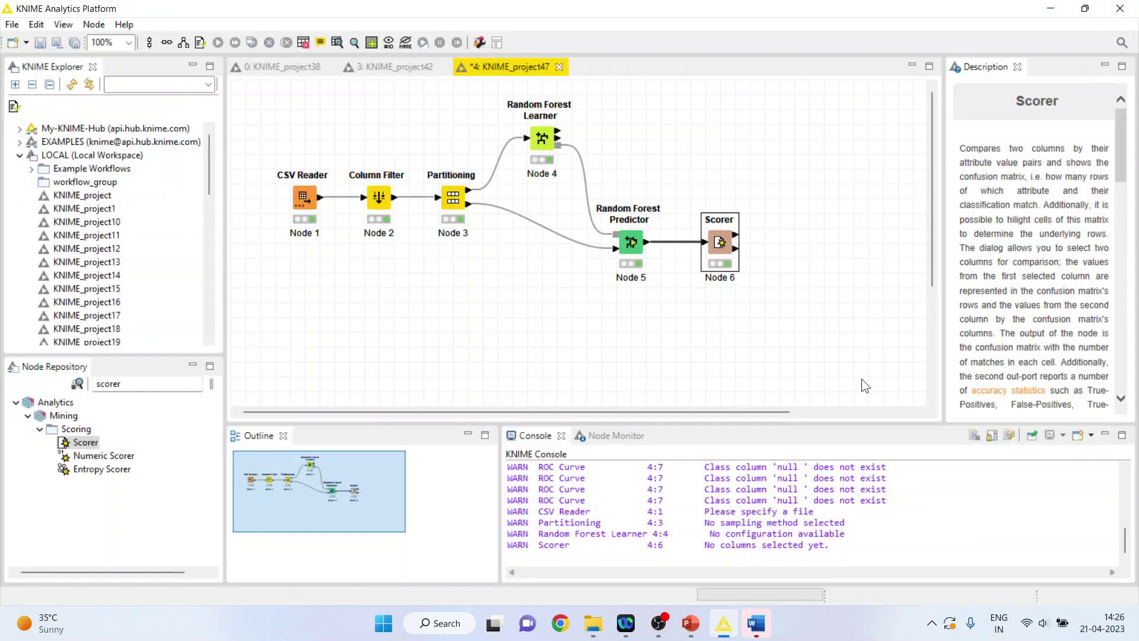
# Step: Add a ROC Curve node below the Scorer
pyautogui.click(154, 383)
pyautogui.press('BackSpace')
pyautogui.press('BackSpace')
pyautogui.press('BackSpace')
pyautogui.press('BackSpace')
pyautogui.press('BackSpace')
pyautogui.press('BackSpace')
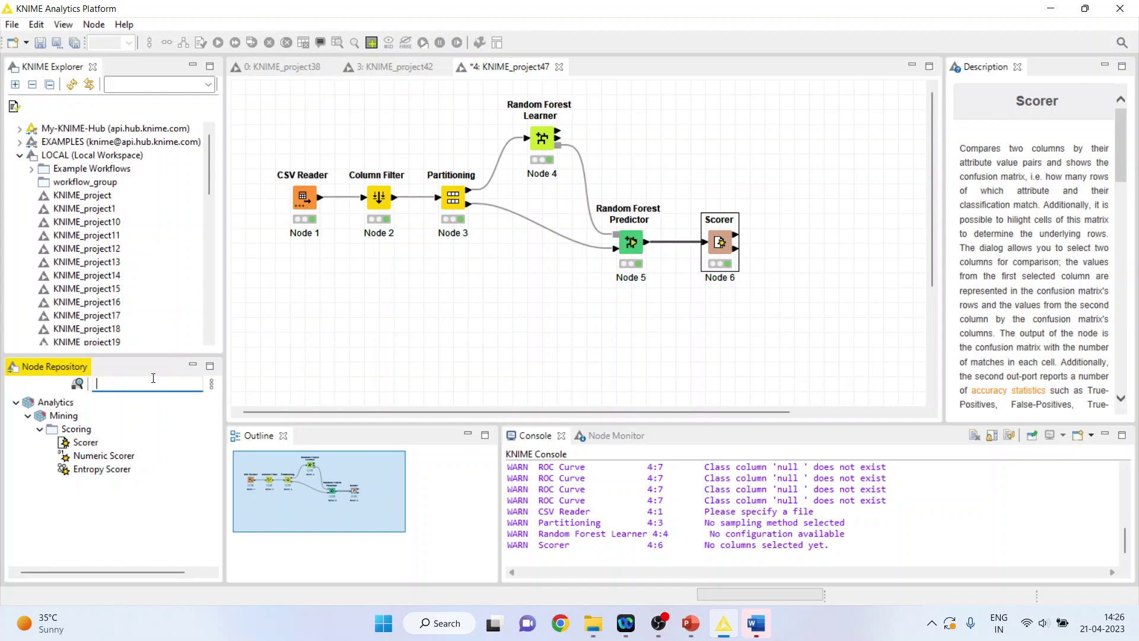
pyautogui.write('roc')
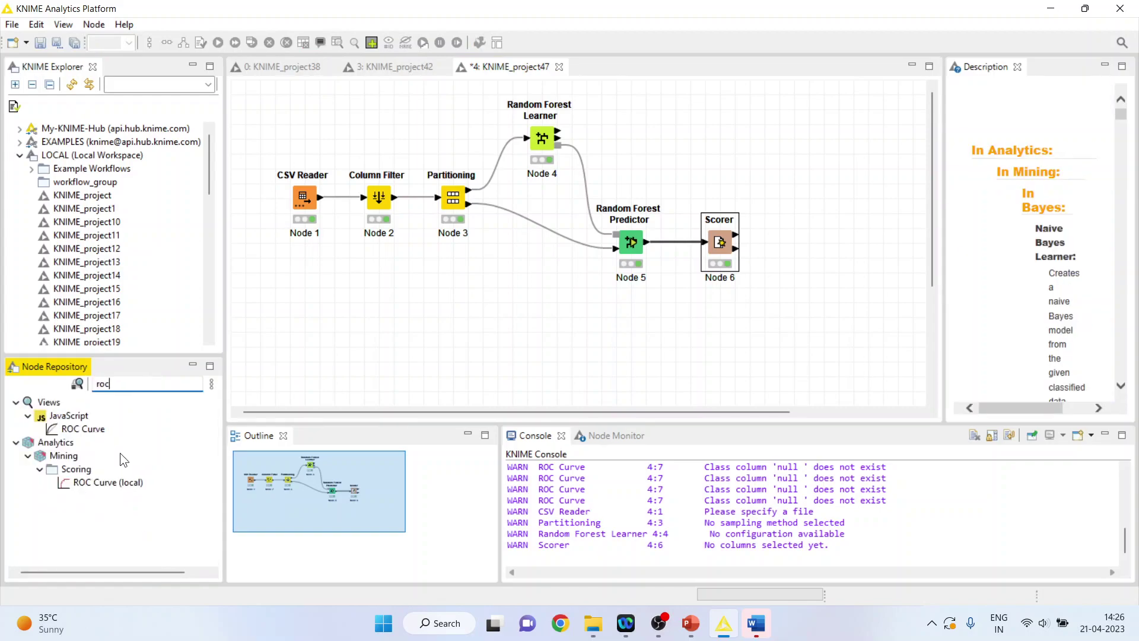
pyautogui.doubleClick(91, 429)
pyautogui.moveTo(765, 244); pyautogui.dragTo(780, 317)
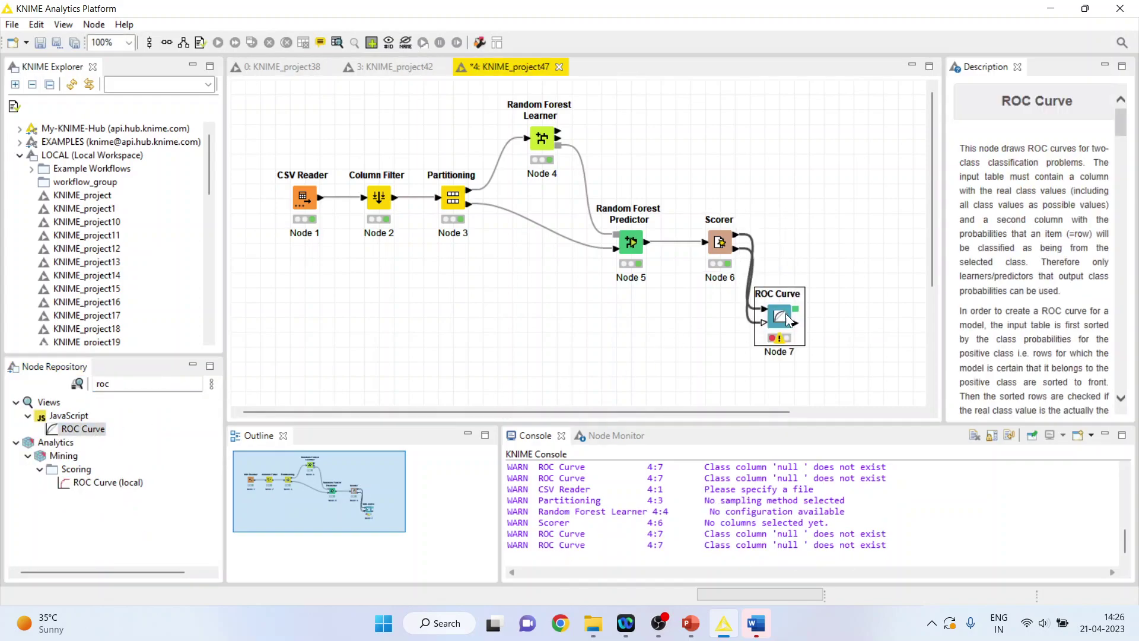
# Step: Remove the Scorer links to ROC Curve and feed it the Random Forest Predictor output
pyautogui.click(746, 312)
pyautogui.press('Delete')
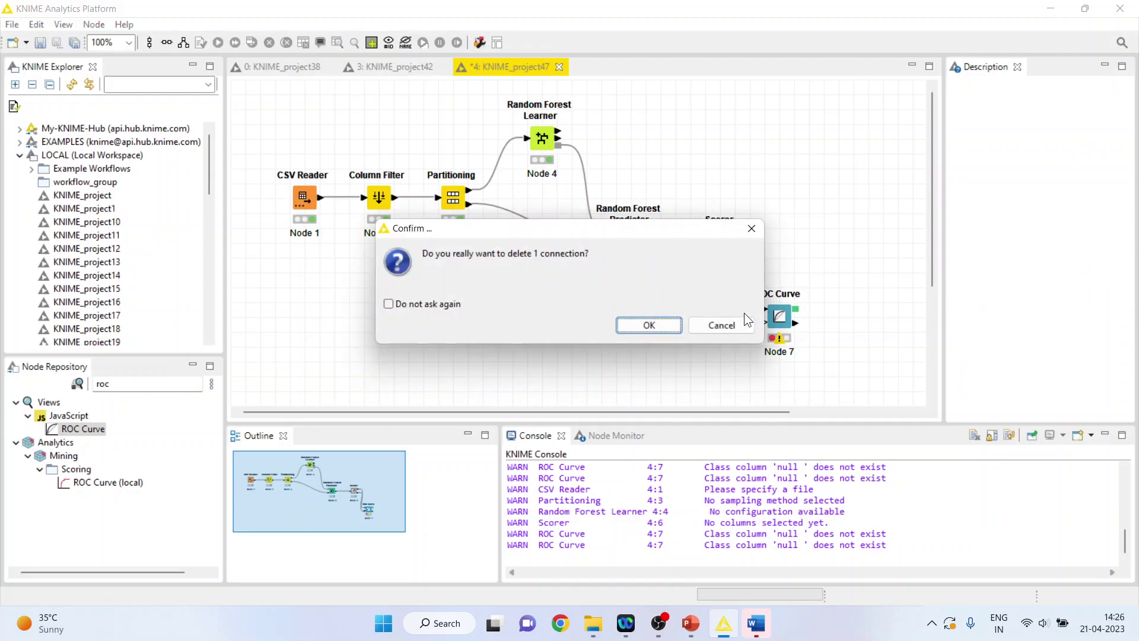
pyautogui.click(647, 324)
pyautogui.press('Delete')
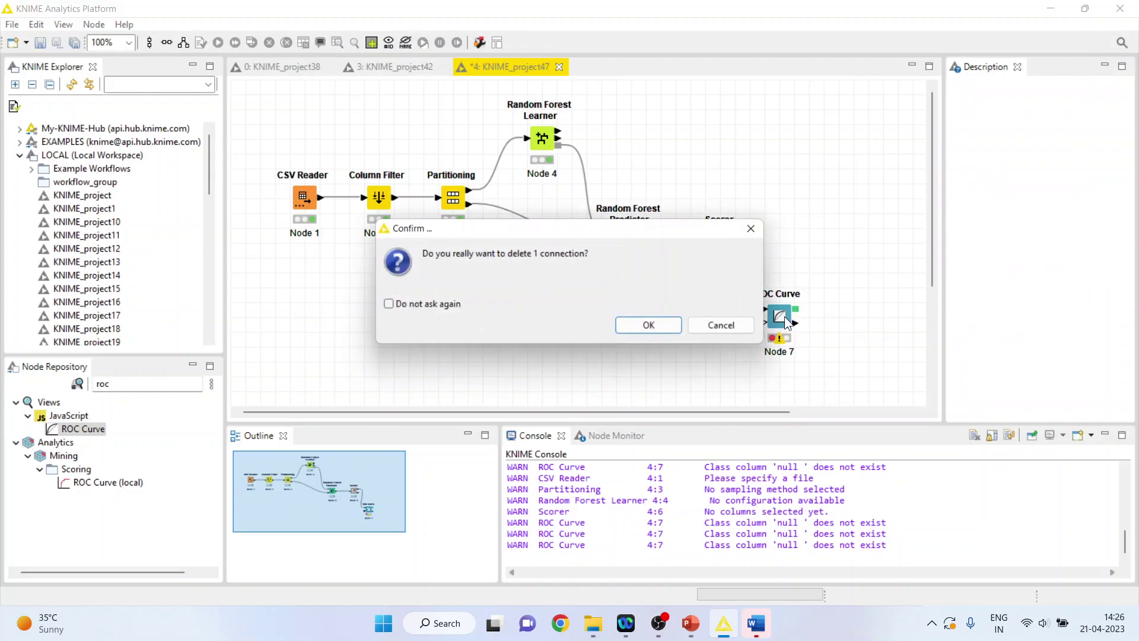
pyautogui.click(649, 324)
pyautogui.moveTo(764, 319); pyautogui.dragTo(729, 340)
pyautogui.moveTo(645, 243); pyautogui.dragTo(719, 339)
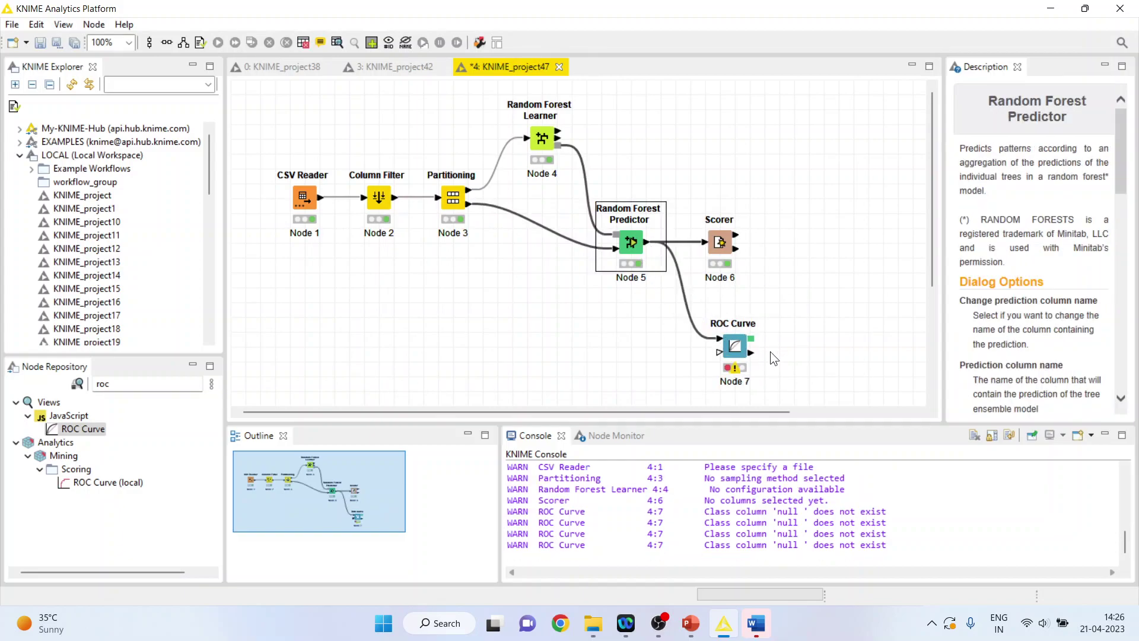
pyautogui.click(741, 348)
pyautogui.rightClick(740, 348)
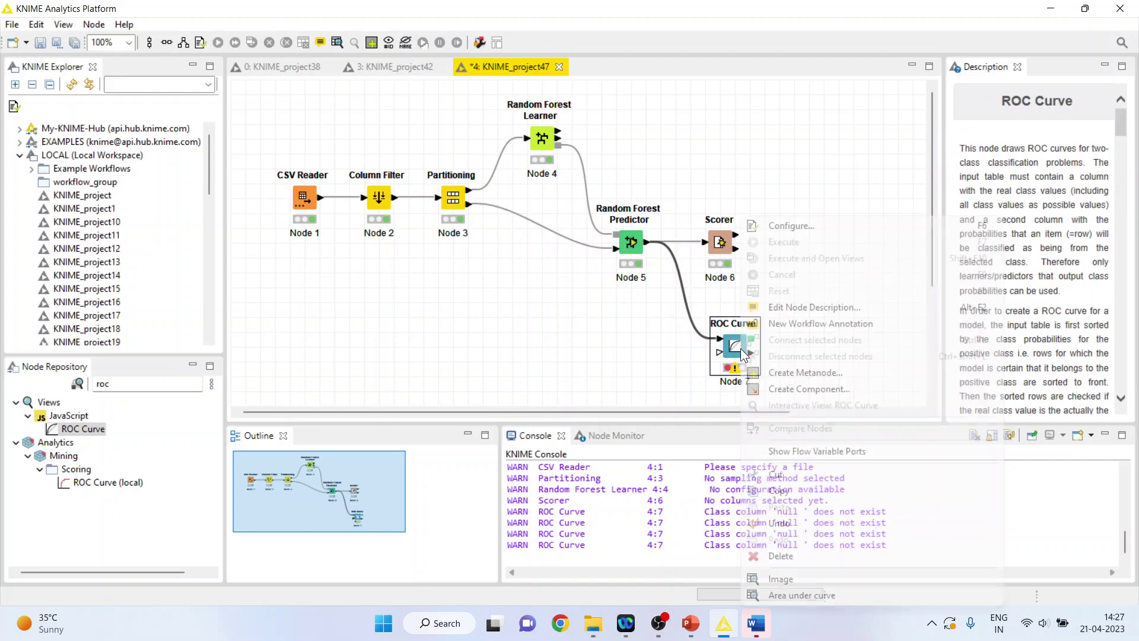
# Step: Set the ROC Curve node's class column to HeartDisease and its positive class value to Yes
pyautogui.click(788, 227)
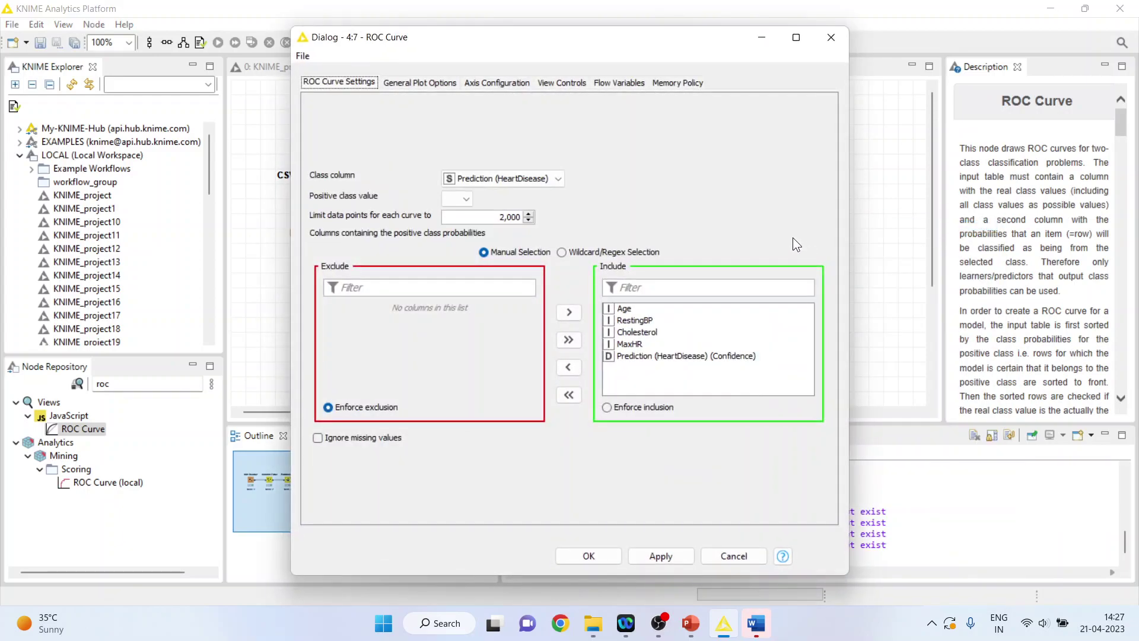
pyautogui.click(558, 178)
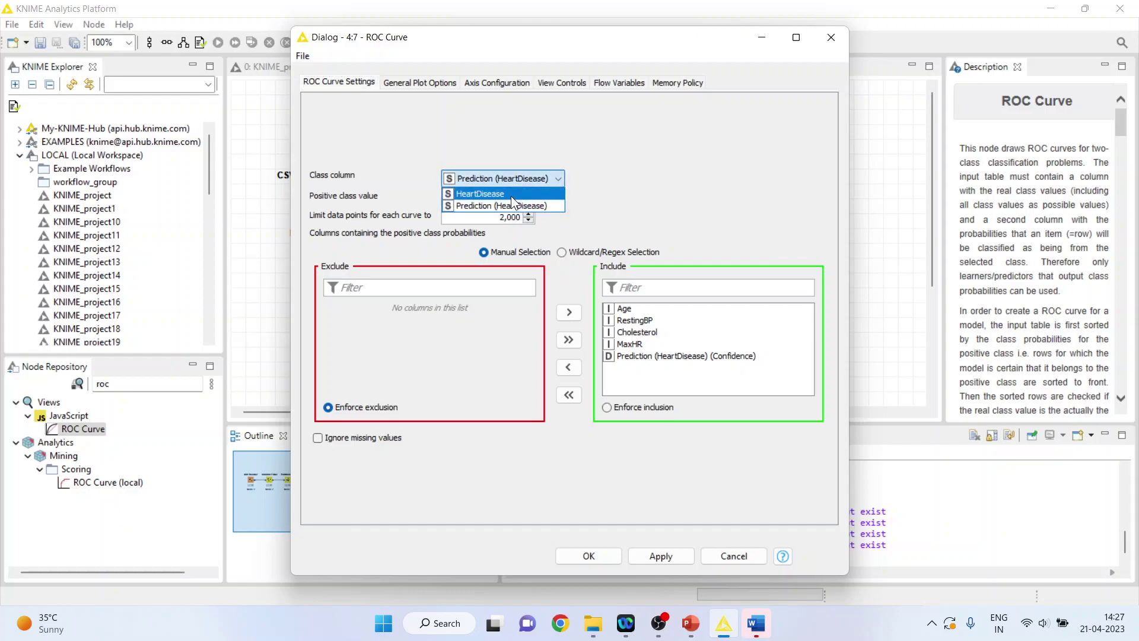
pyautogui.click(510, 196)
pyautogui.click(466, 198)
pyautogui.click(457, 218)
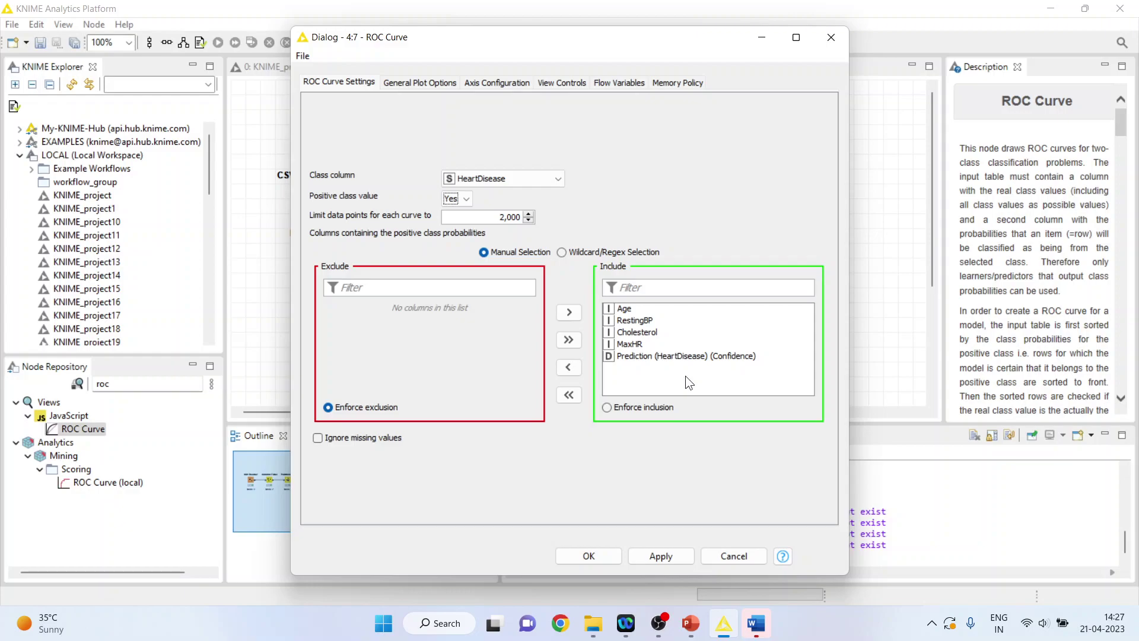
pyautogui.click(597, 551)
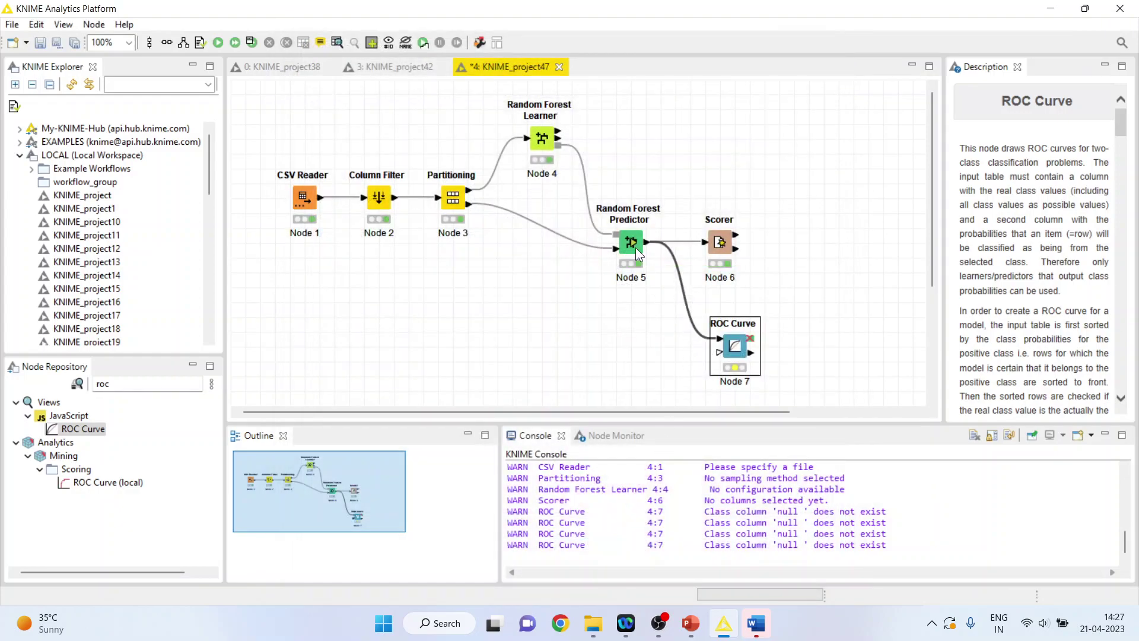
# Step: Make the Random Forest Predictor append individual class probabilities with suffix 'Pro', accepting the node reset
pyautogui.click(635, 247)
pyautogui.rightClick(634, 247)
pyautogui.click(675, 255)
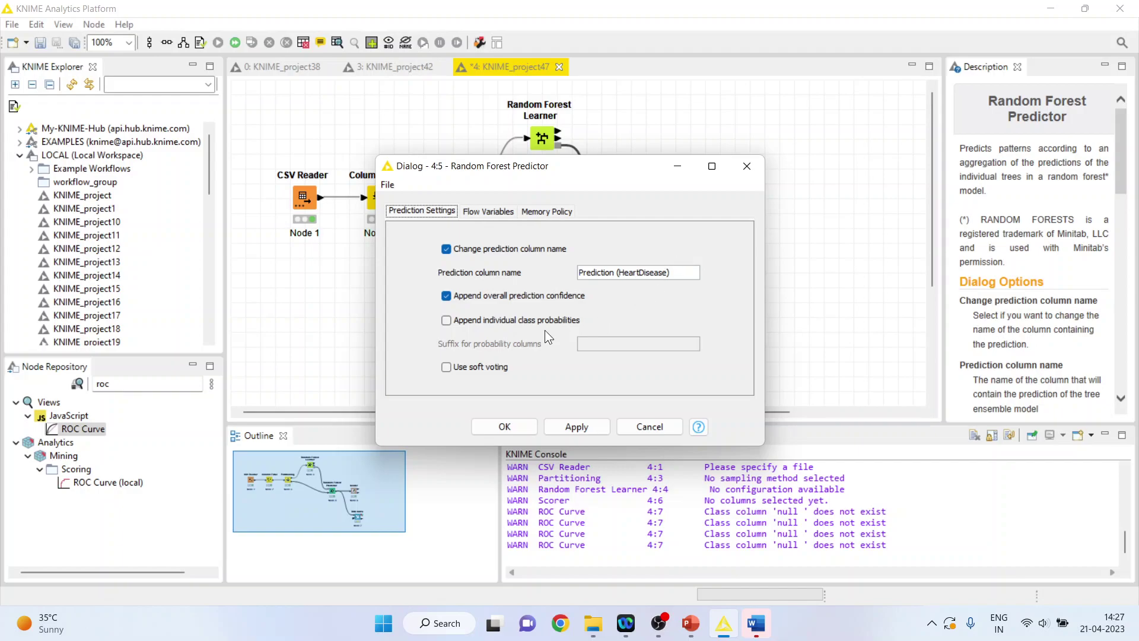
pyautogui.click(446, 319)
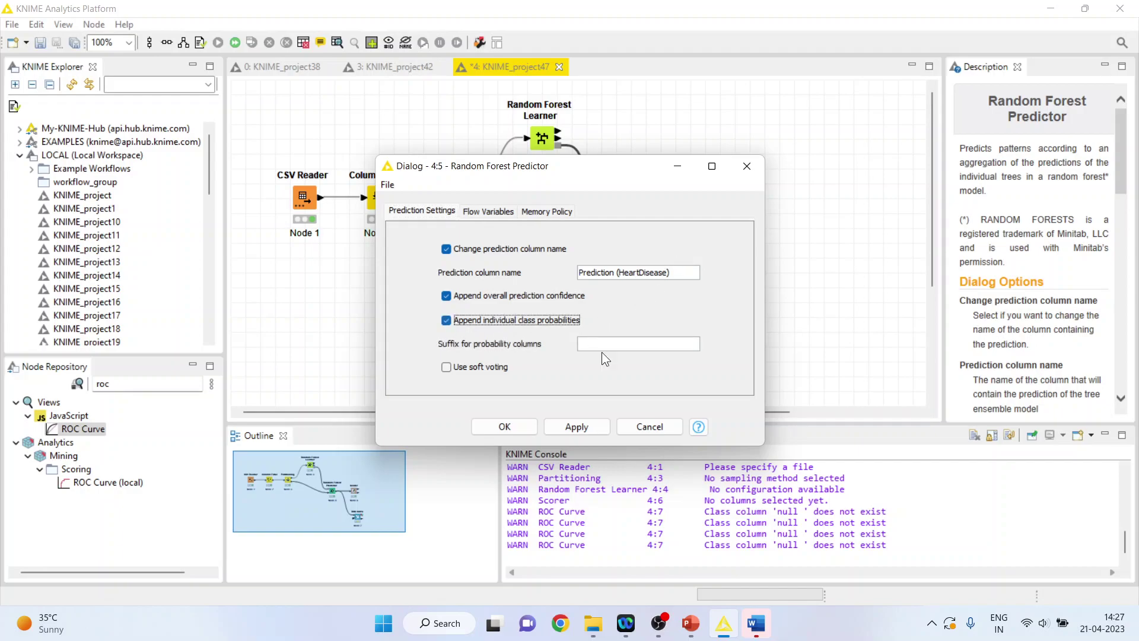
pyautogui.click(601, 344)
pyautogui.write('Pro')
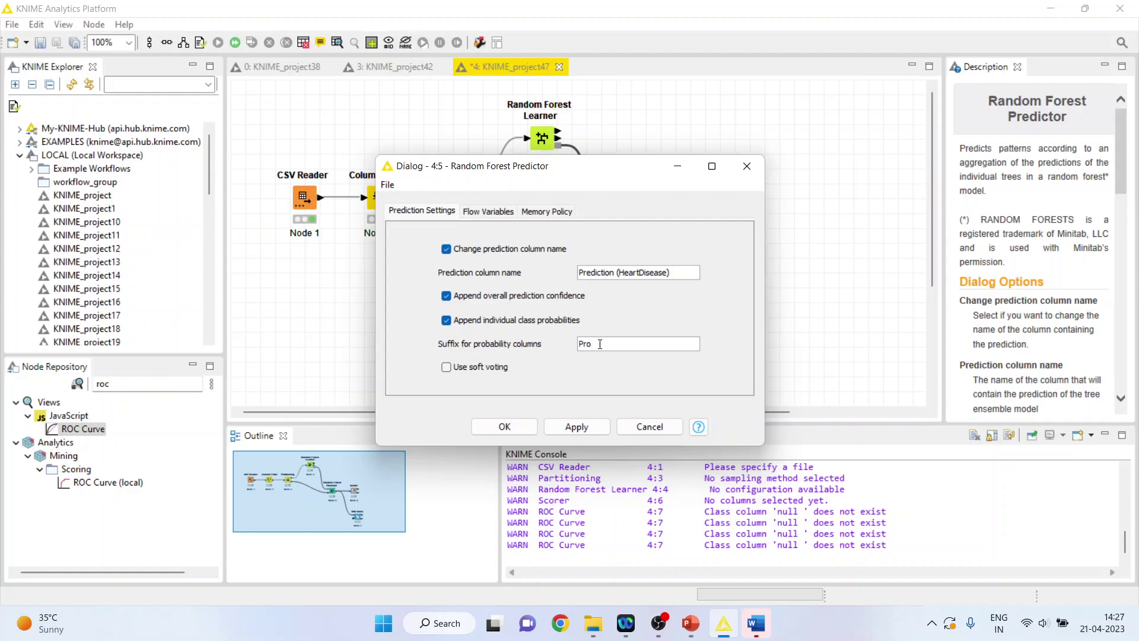
pyautogui.click(573, 427)
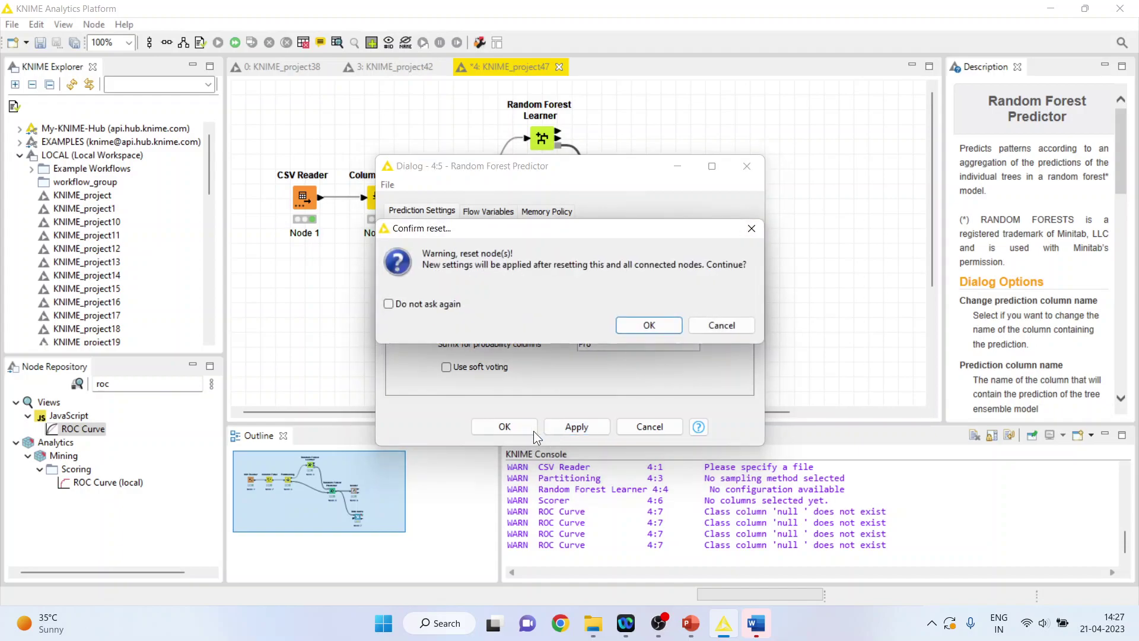
pyautogui.click(630, 330)
# Step: Close the predictor settings and execute the Random Forest Predictor node
pyautogui.click(519, 423)
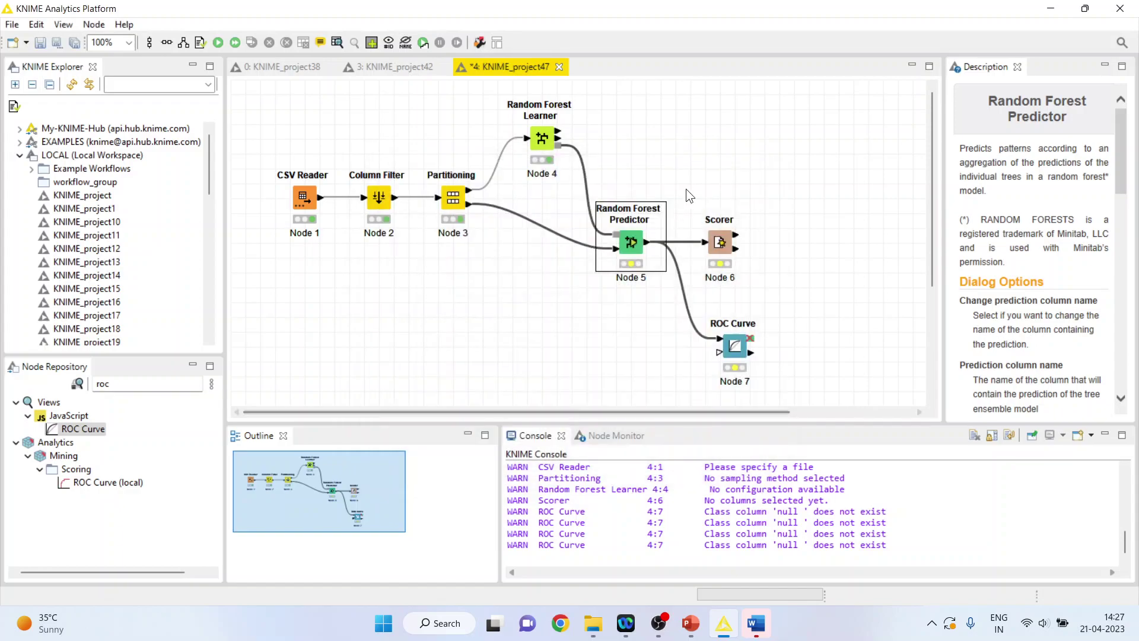
pyautogui.rightClick(632, 244)
pyautogui.click(674, 269)
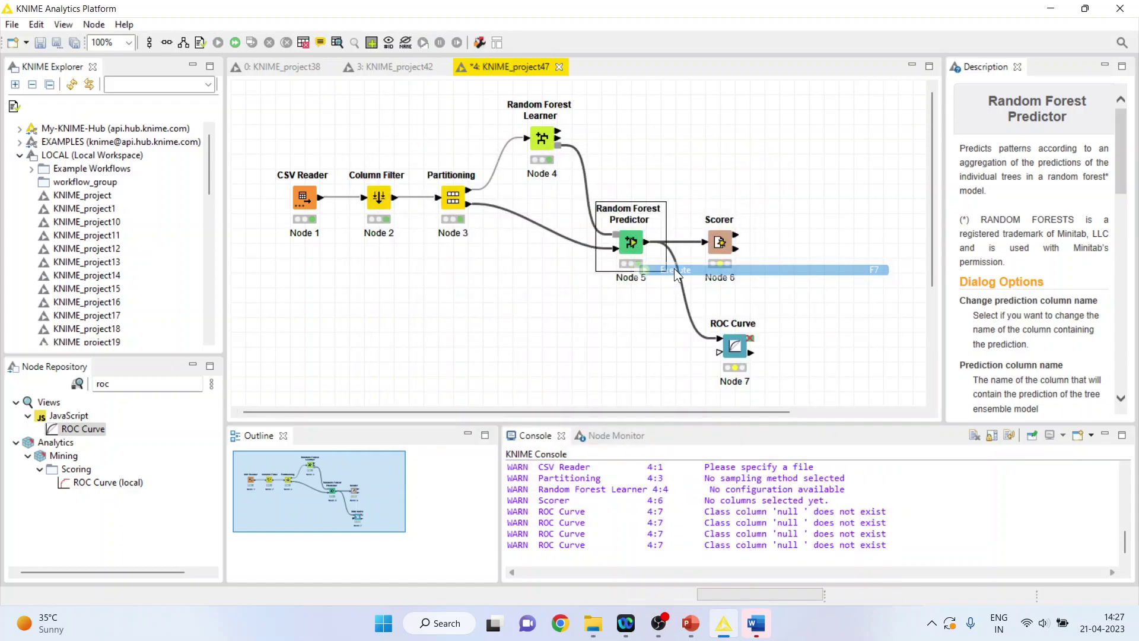
# Step: Limit the ROC Curve inputs to P (HeartDisease=Yes)Pro only, keeping HeartDisease as the class column
pyautogui.rightClick(740, 346)
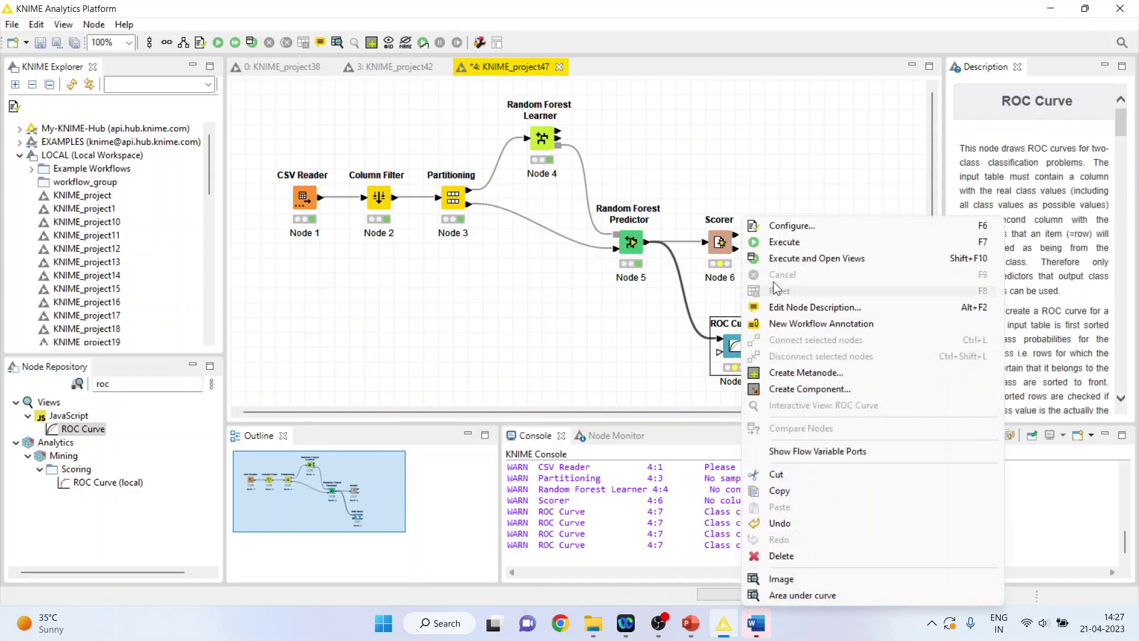
pyautogui.click(785, 226)
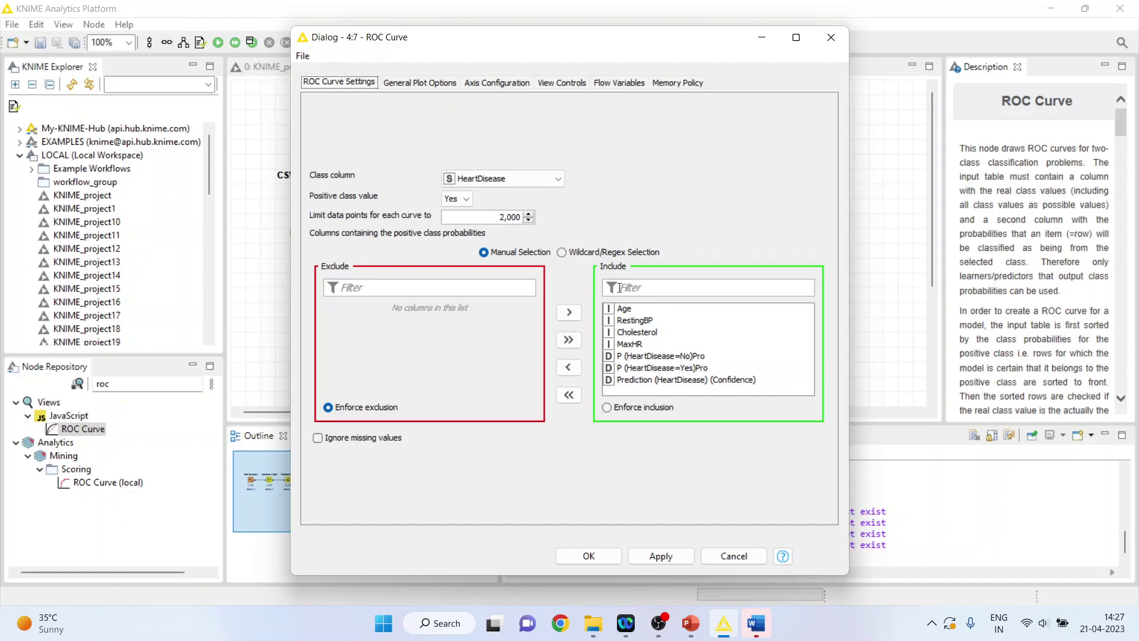
pyautogui.click(568, 395)
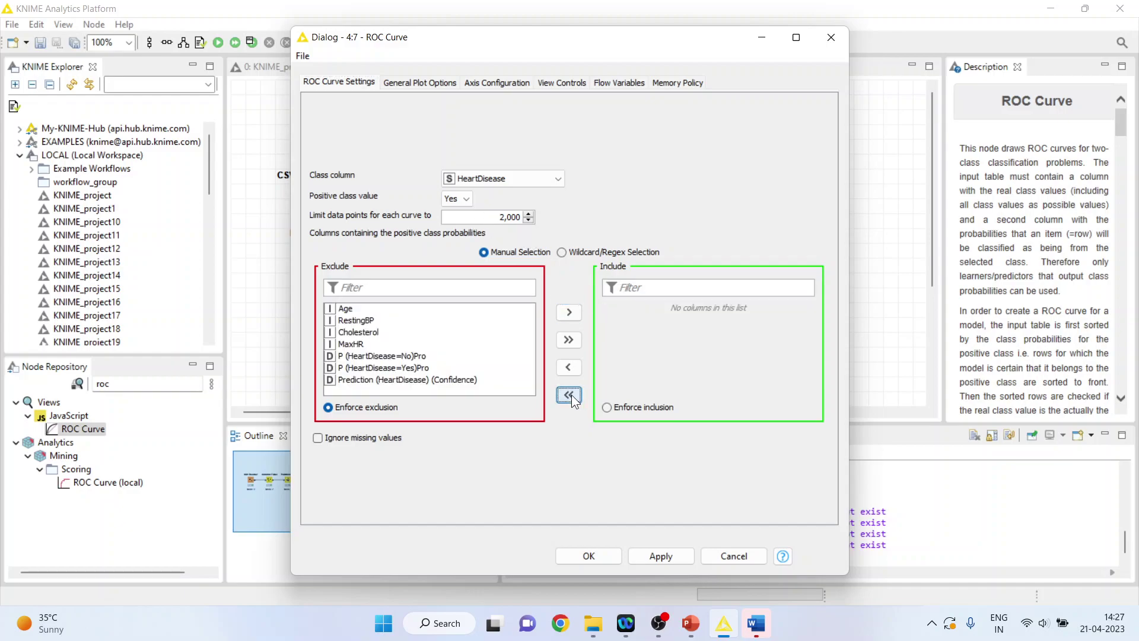
pyautogui.click(405, 369)
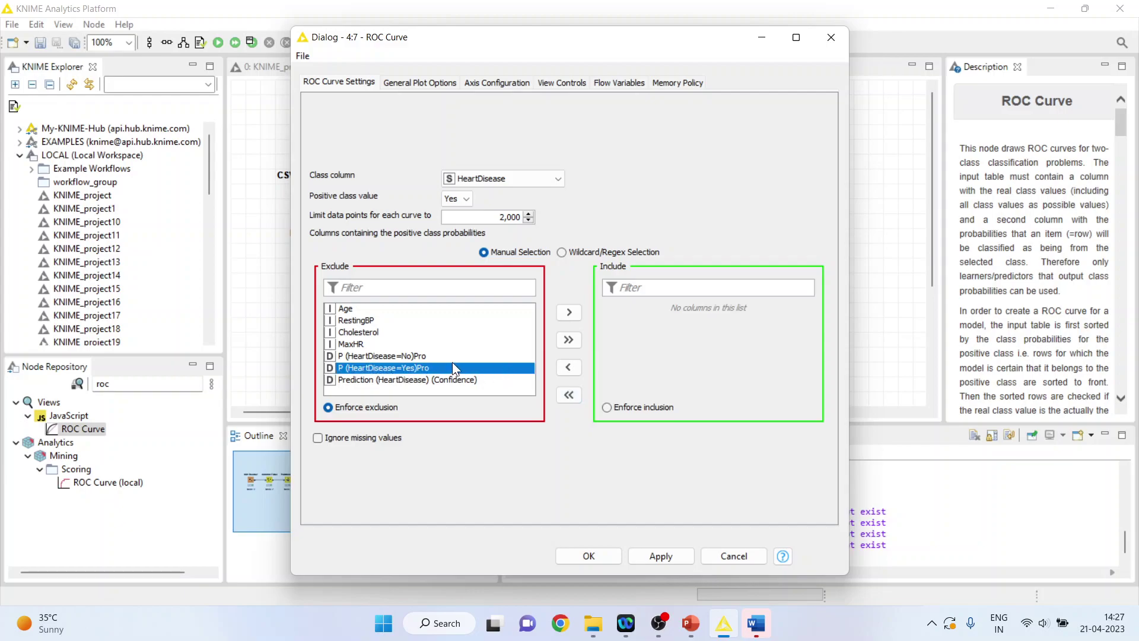
pyautogui.click(567, 314)
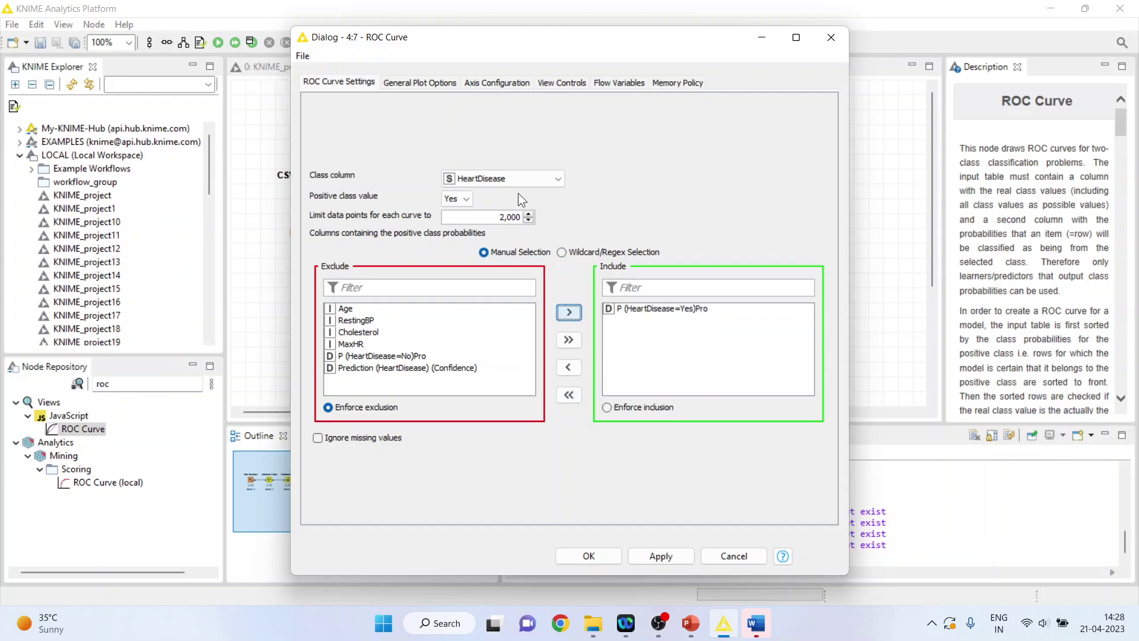
pyautogui.click(560, 178)
pyautogui.click(560, 178)
pyautogui.click(601, 562)
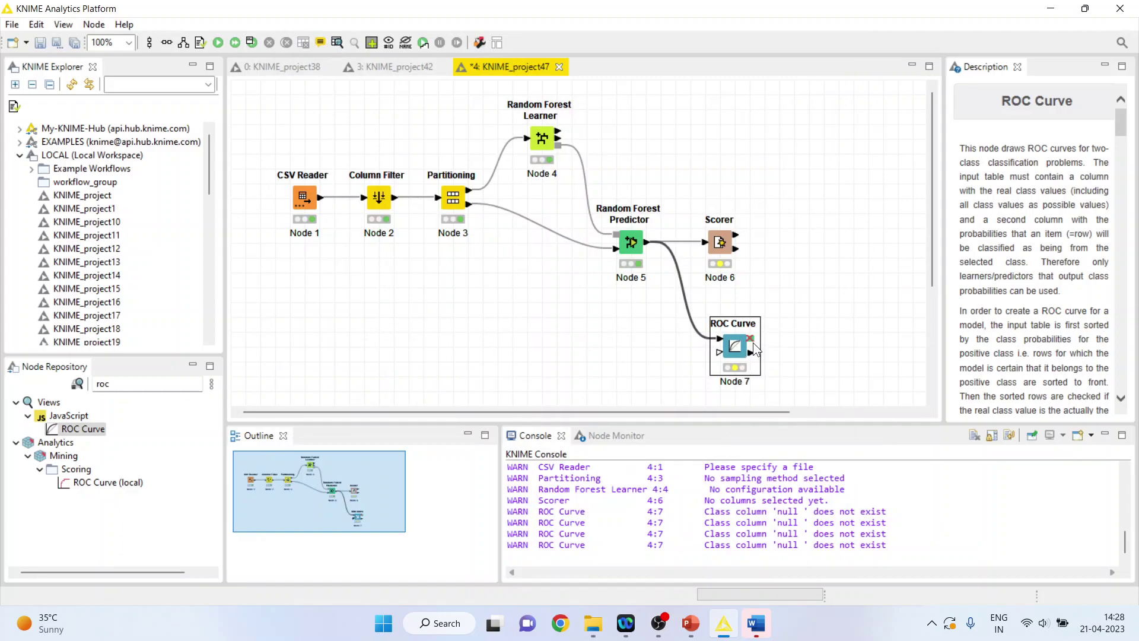
# Step: Enable 'Create image at outport' in the ROC Curve General Plot Options
pyautogui.rightClick(738, 347)
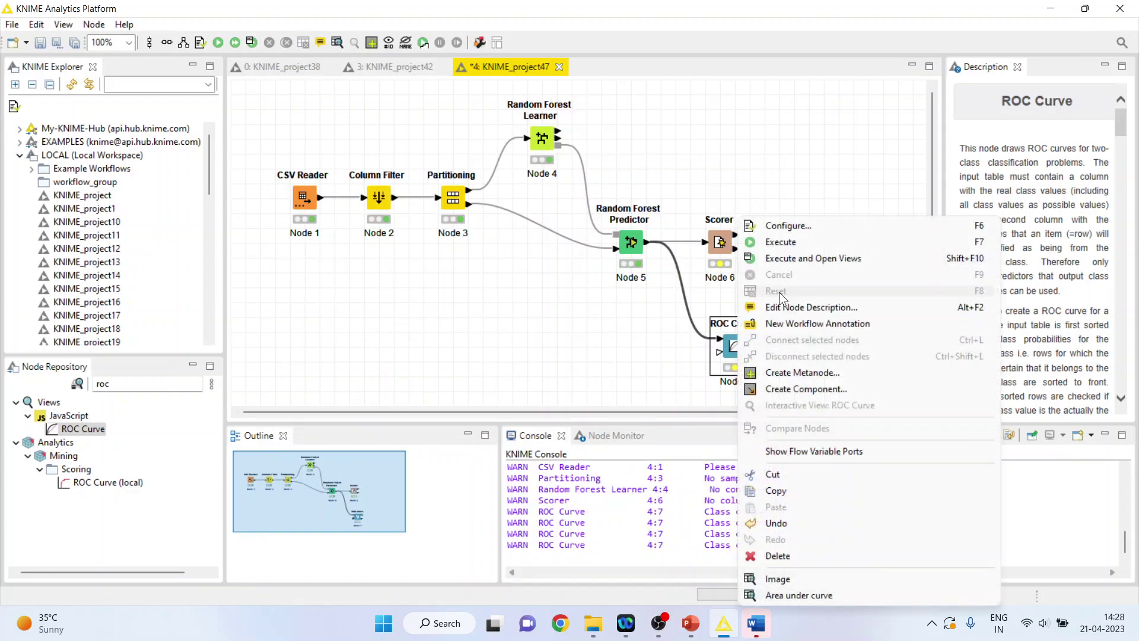
pyautogui.click(793, 231)
pyautogui.click(420, 83)
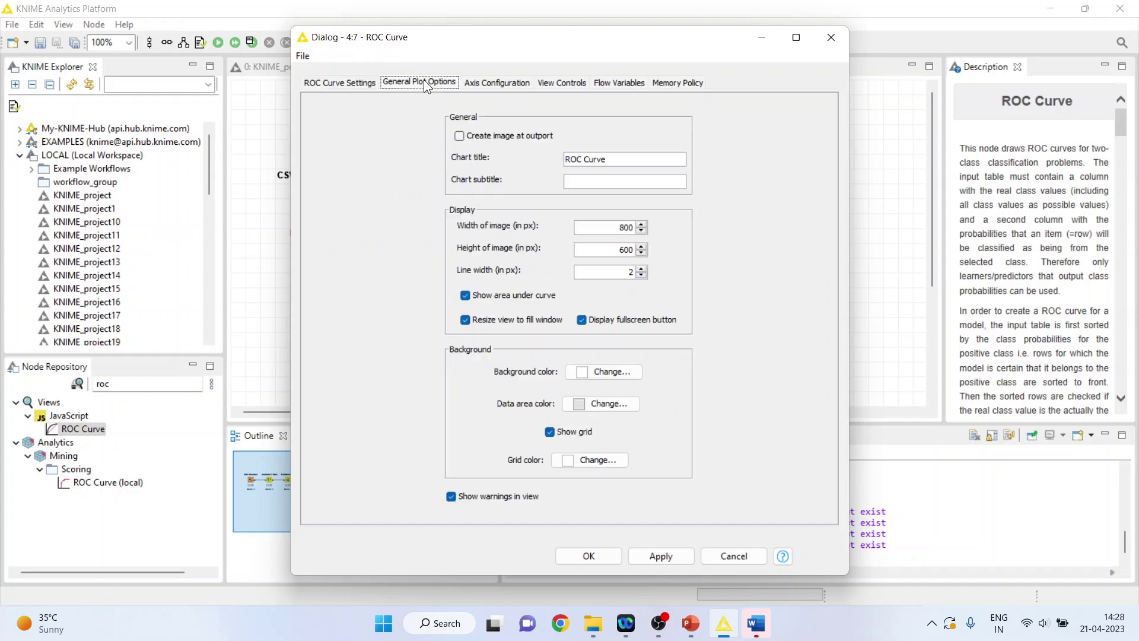
pyautogui.click(461, 136)
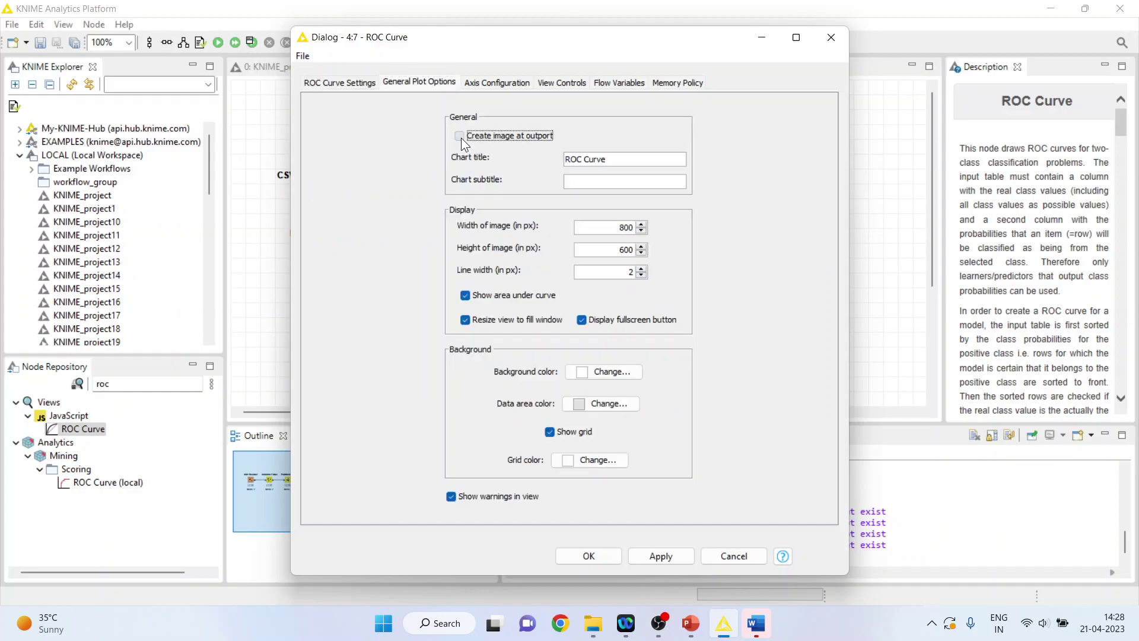
pyautogui.click(587, 556)
# Step: Execute the ROC Curve node and display its image, showing an area of 0.731
pyautogui.rightClick(739, 351)
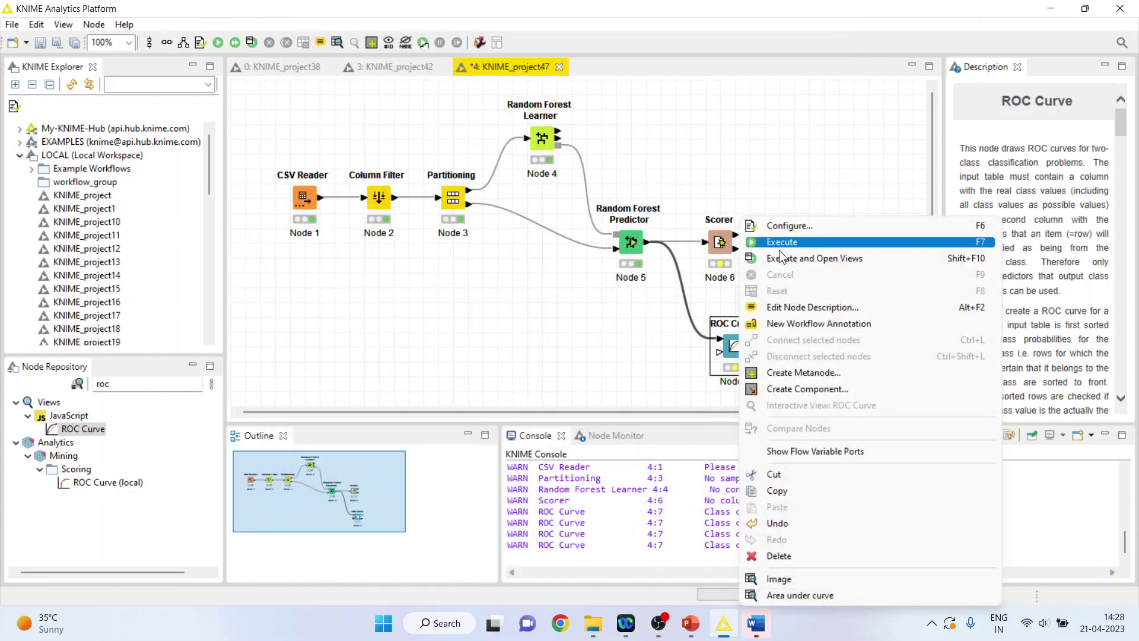
pyautogui.click(779, 243)
pyautogui.rightClick(730, 338)
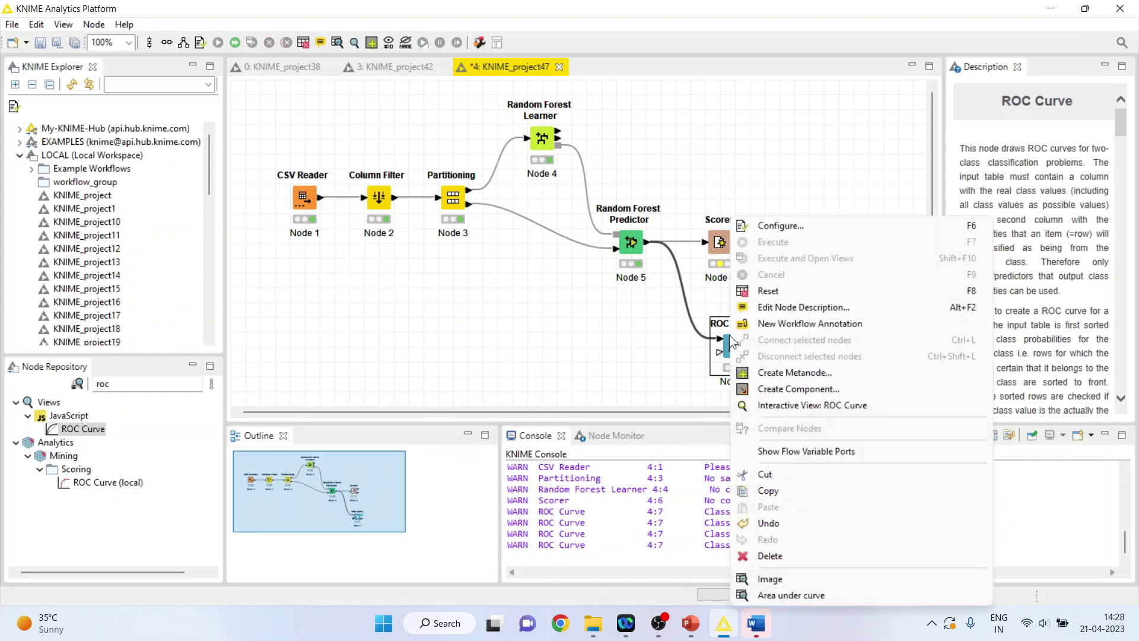
pyautogui.click(773, 576)
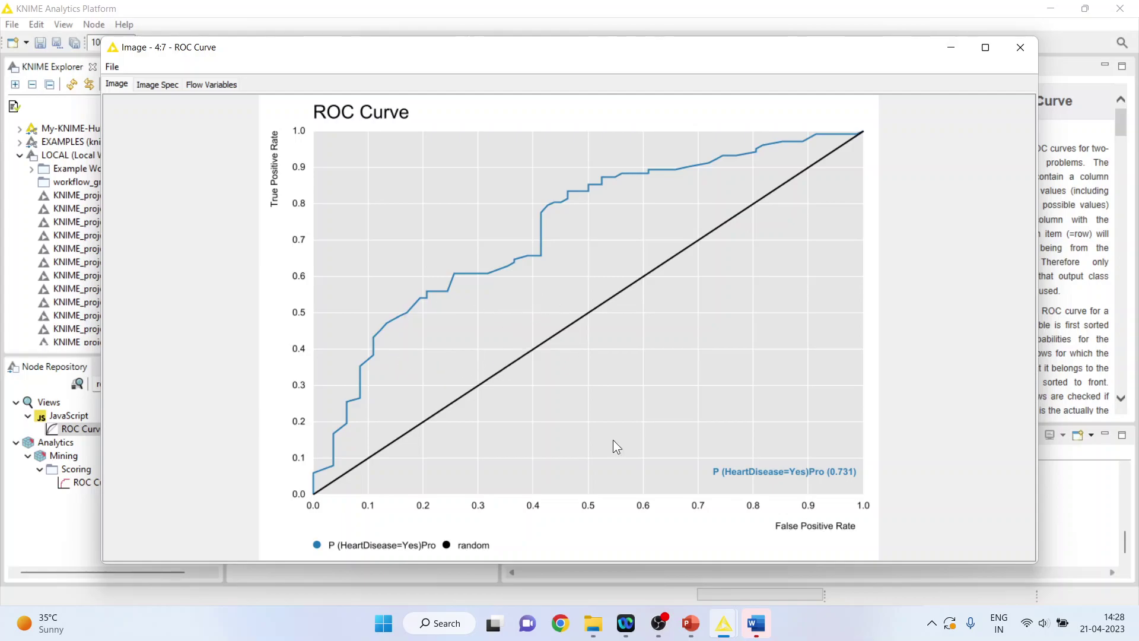
pyautogui.click(691, 623)
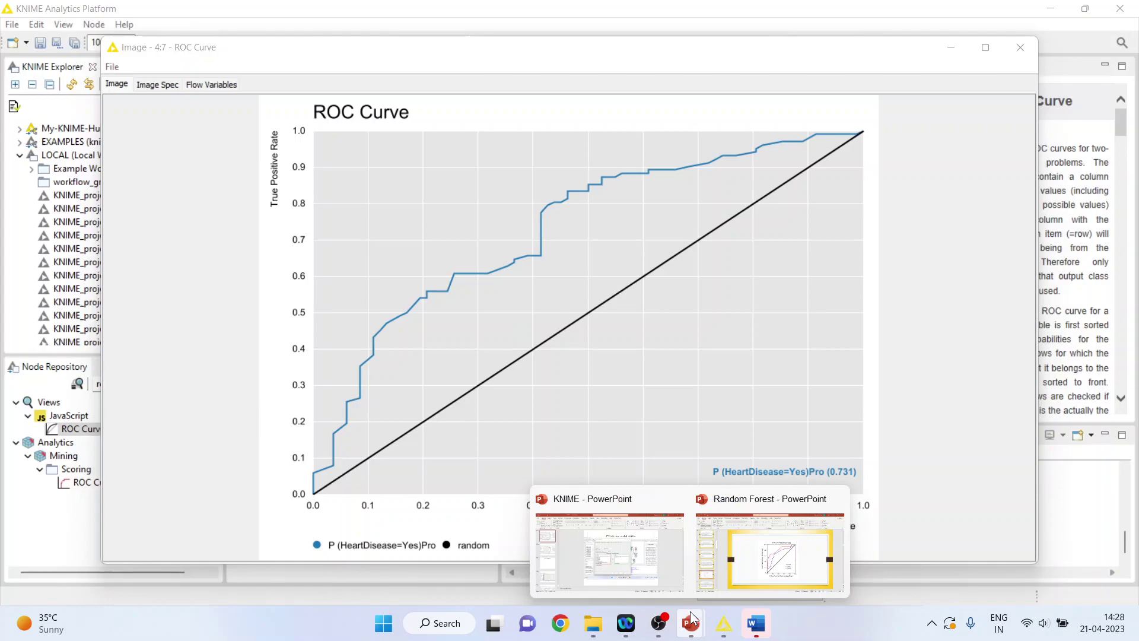
# Step: On slide 13 of the Random Forest deck, change both AUC values from 0.779 to 0.731
pyautogui.click(750, 566)
pyautogui.click(101, 547)
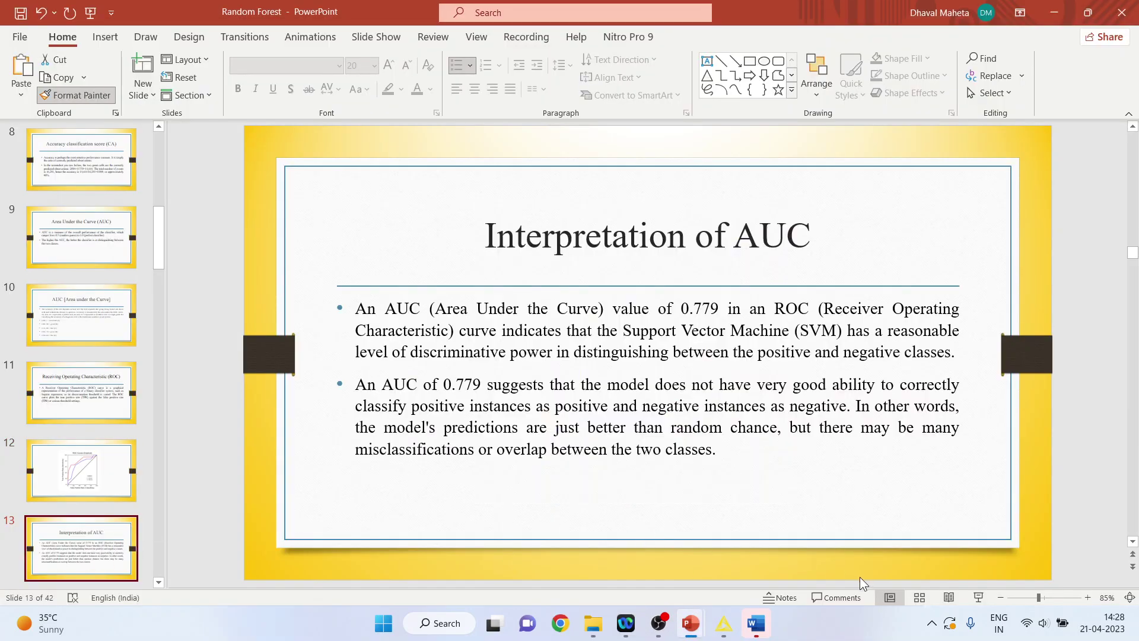
pyautogui.click(720, 310)
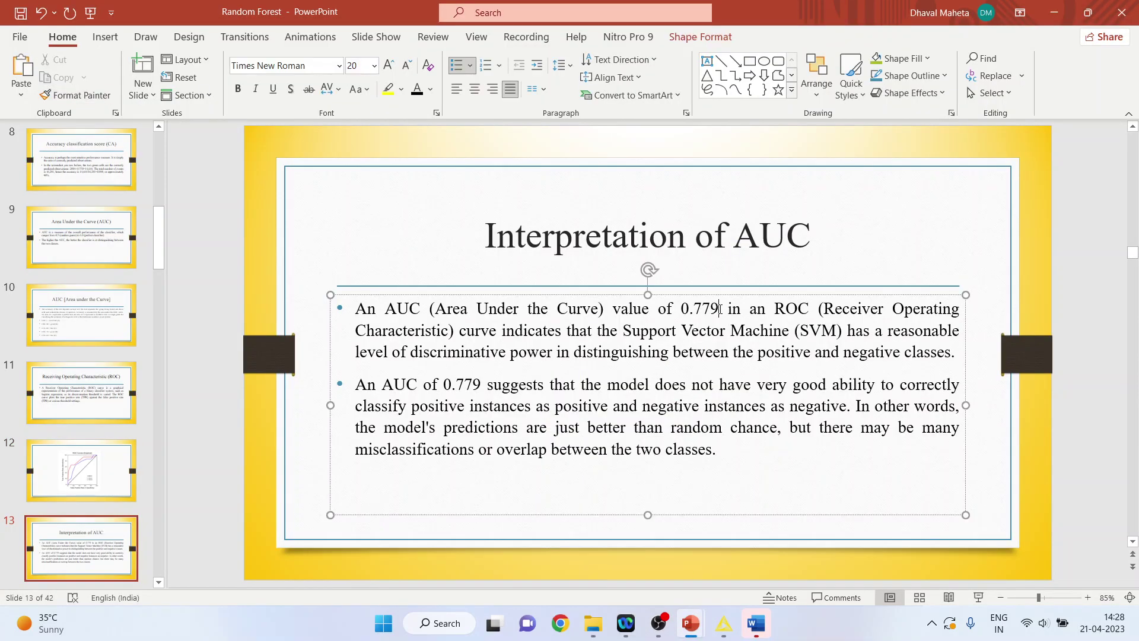
pyautogui.press('BackSpace')
pyautogui.press('BackSpace')
pyautogui.write('31')
pyautogui.click(483, 389)
pyautogui.press('BackSpace')
pyautogui.press('BackSpace')
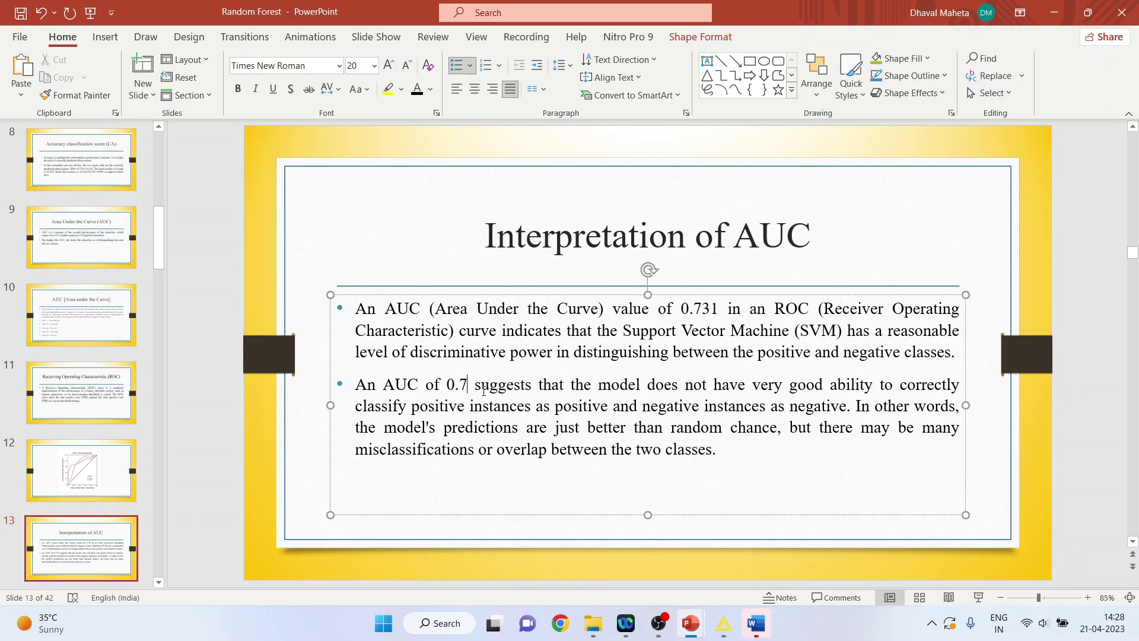
pyautogui.write('31')
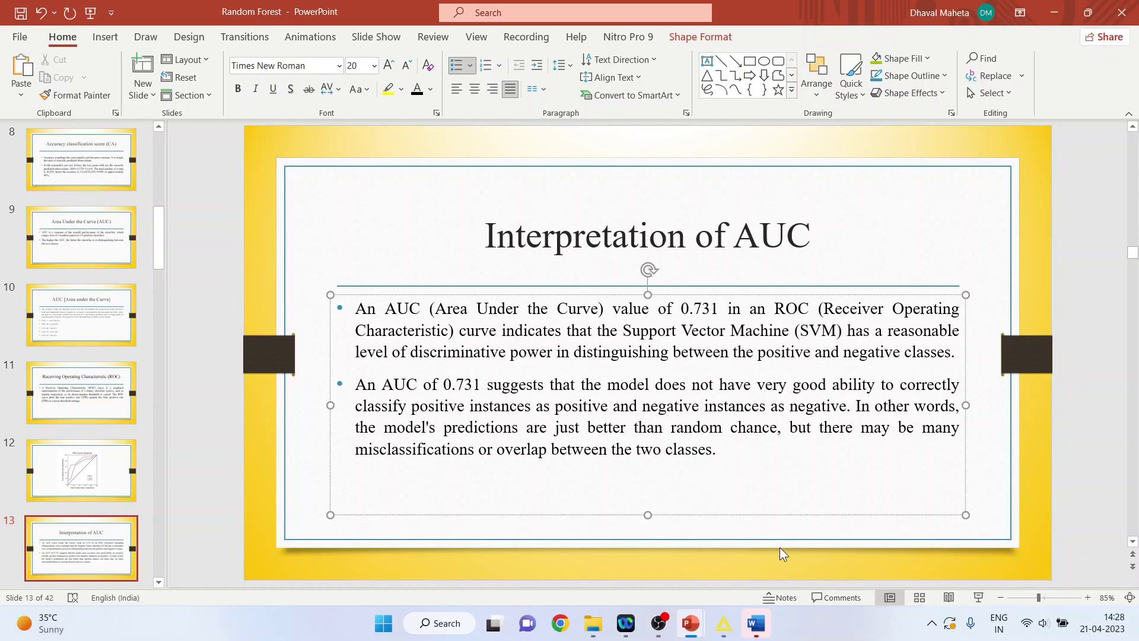